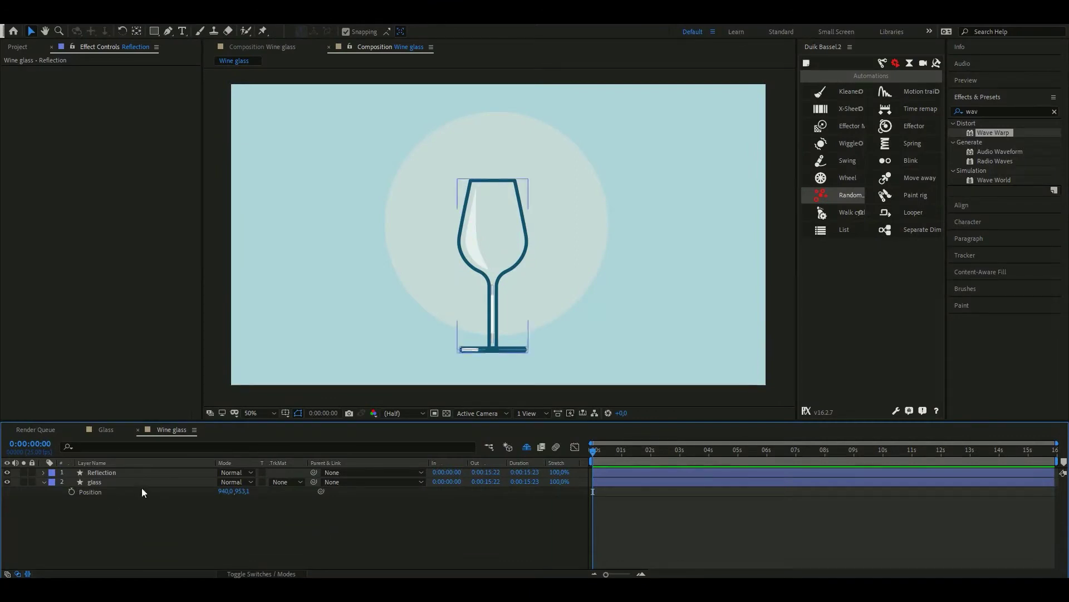
Draw a dark wine-red rectangle over the glass bowl as new Shape Layer 2
left_click(111, 480)
left_click(109, 473)
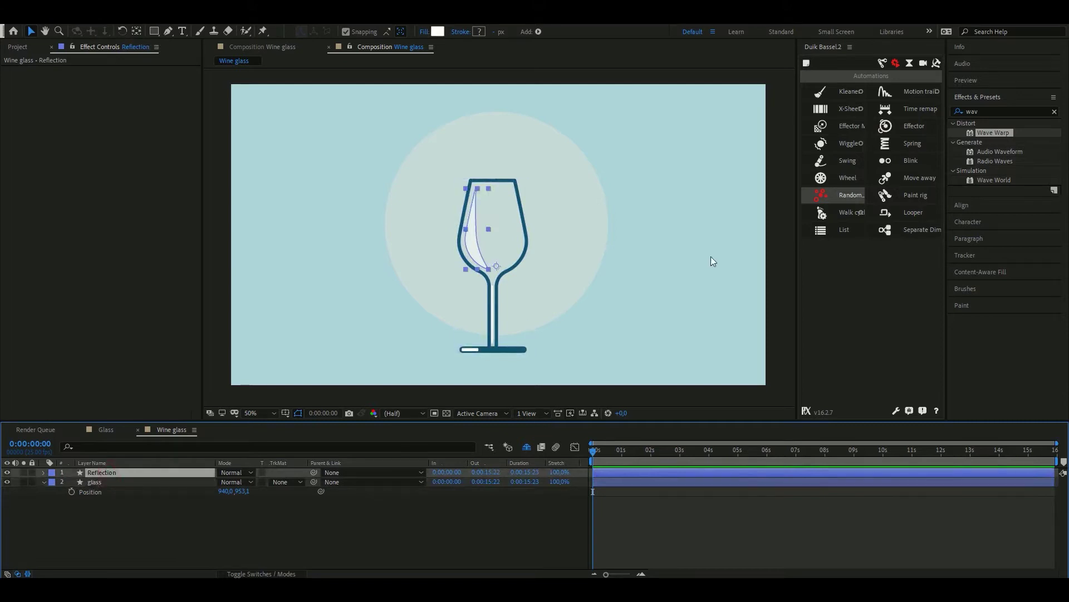
left_click(155, 525)
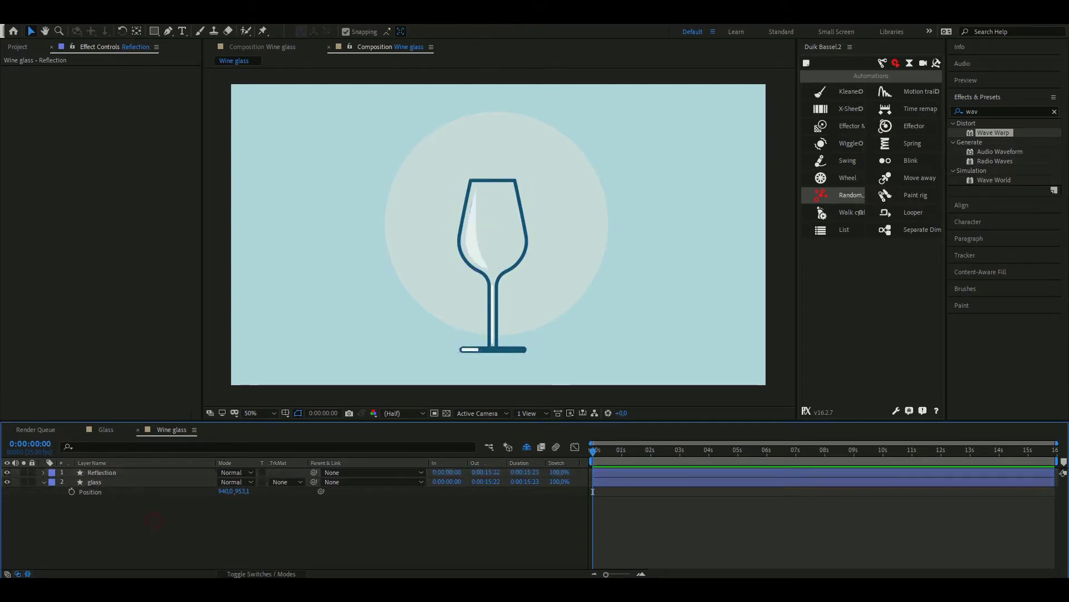
left_click(154, 31)
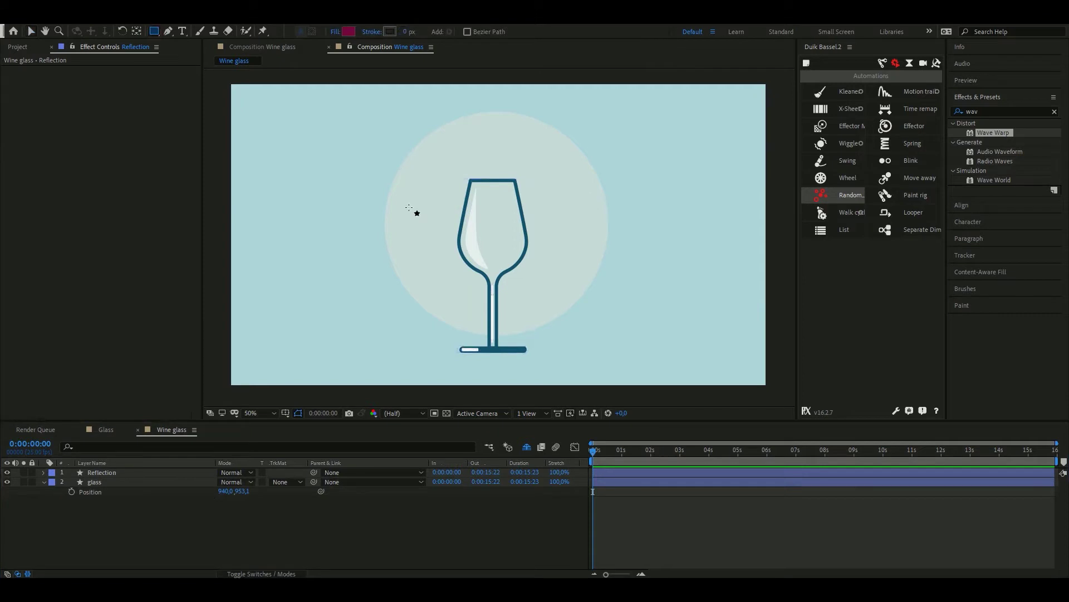
left_click(352, 31)
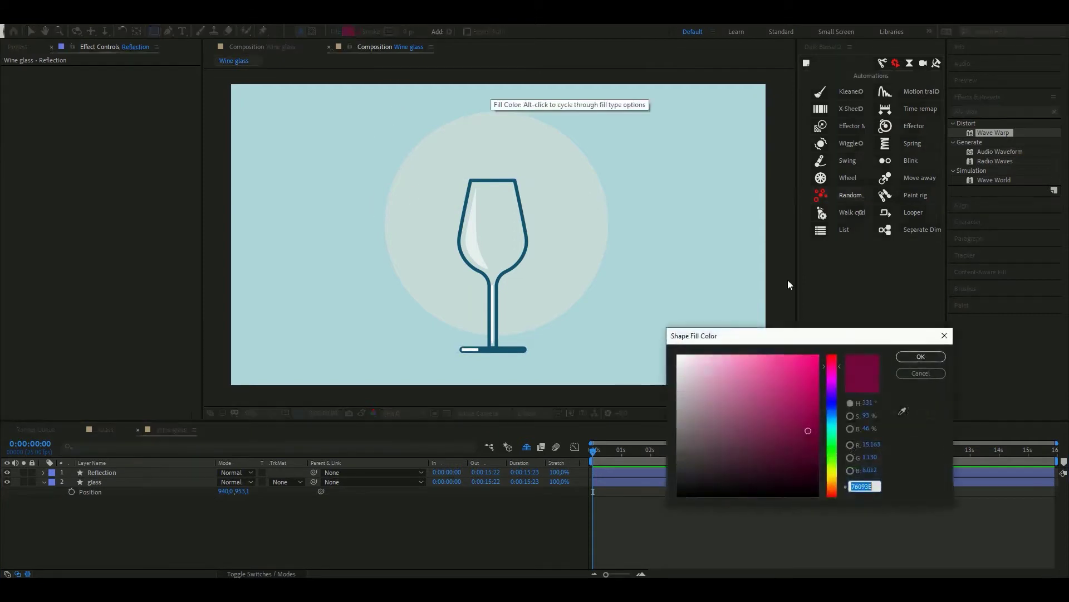
left_click(920, 357)
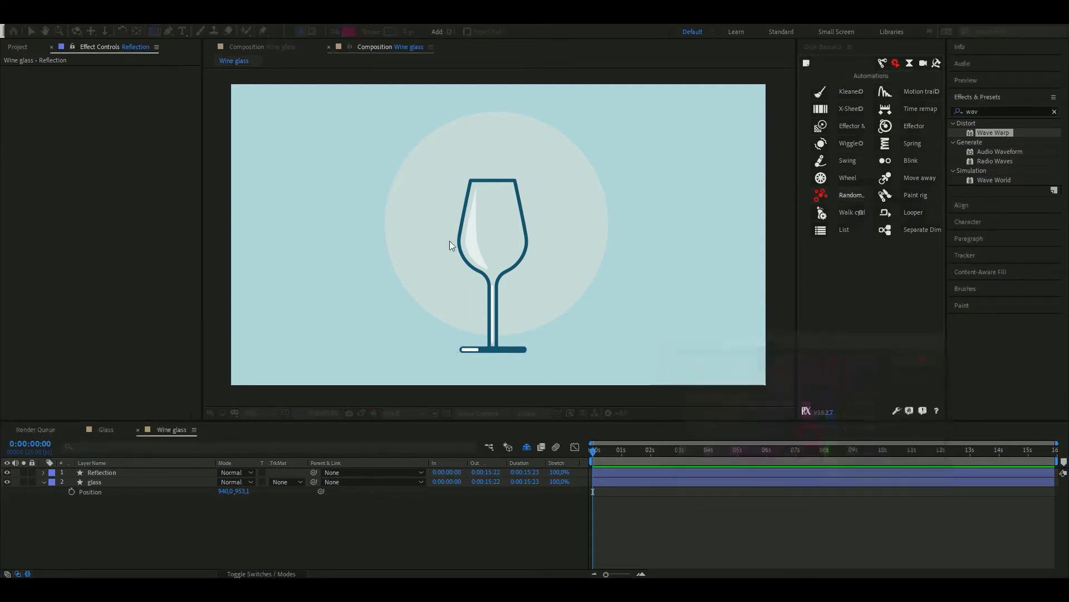
left_click_drag(407, 208, 577, 293)
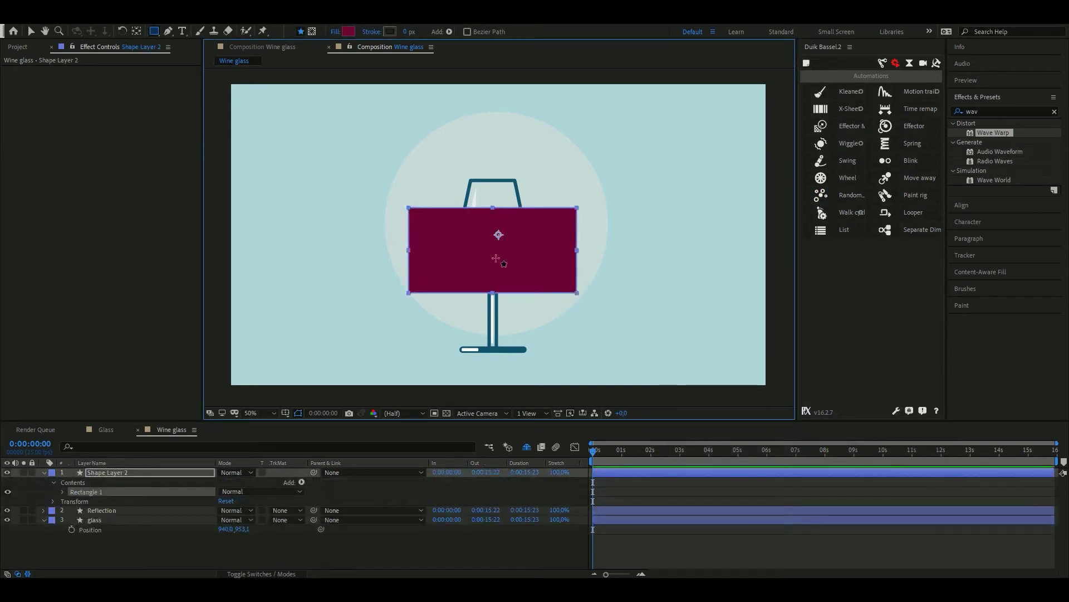
key("Return")
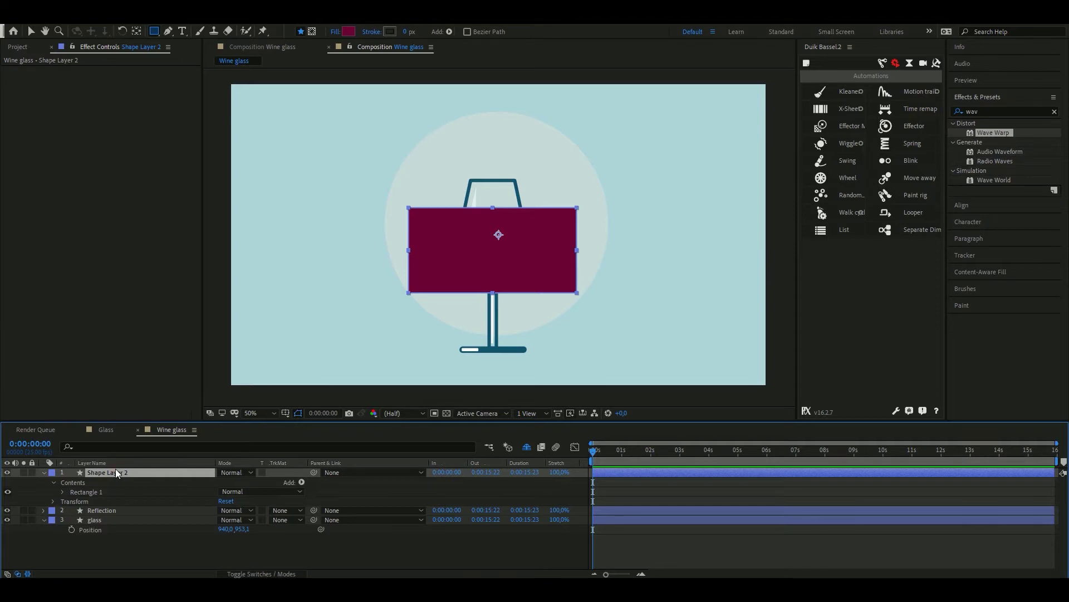
Rename the shape layer to 'wine' and pre-compose it as 'wine precomp'
key("Return")
type("wine")
key("Return")
key("ctrl+shift+c")
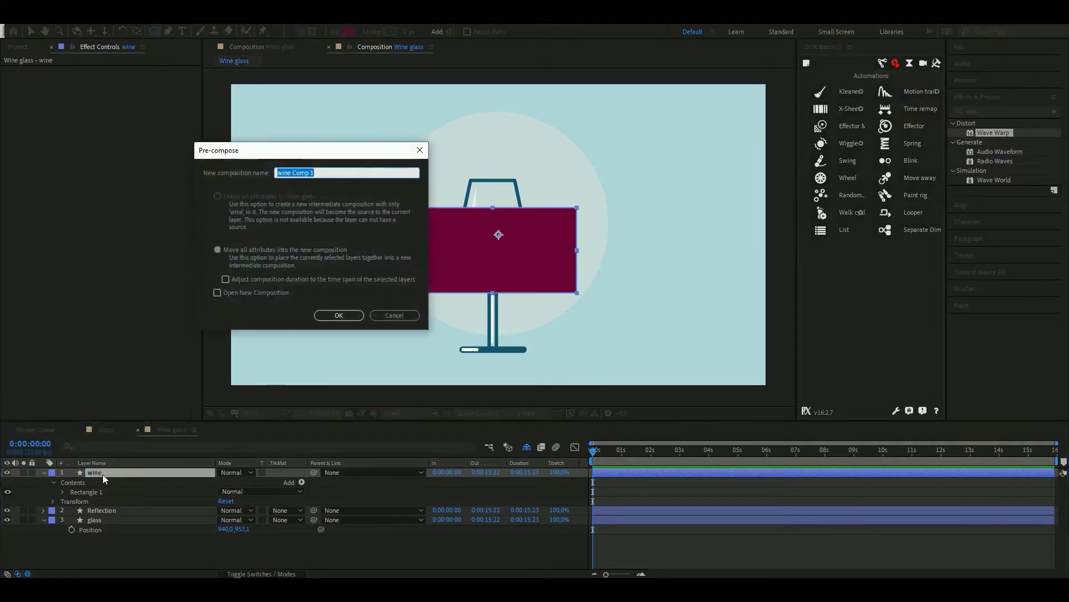
type("precomp")
key("Return")
Inside wine precomp, crop the comp to a region of interest around the rectangle
double_click(102, 474)
left_click(406, 509)
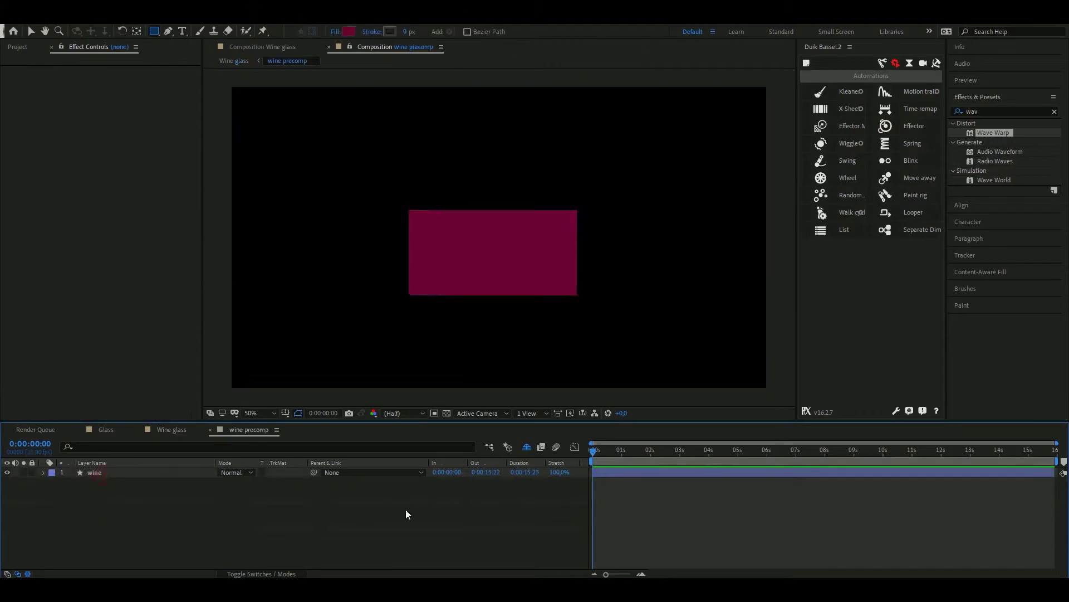
left_click(438, 413)
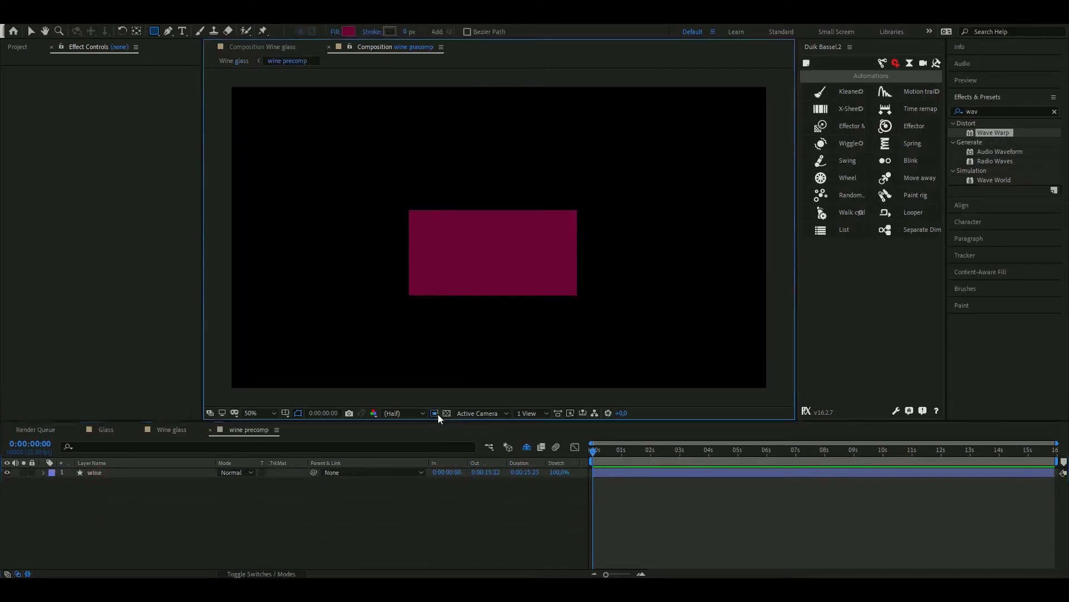
key("v")
left_click_drag(573, 294, 414, 171)
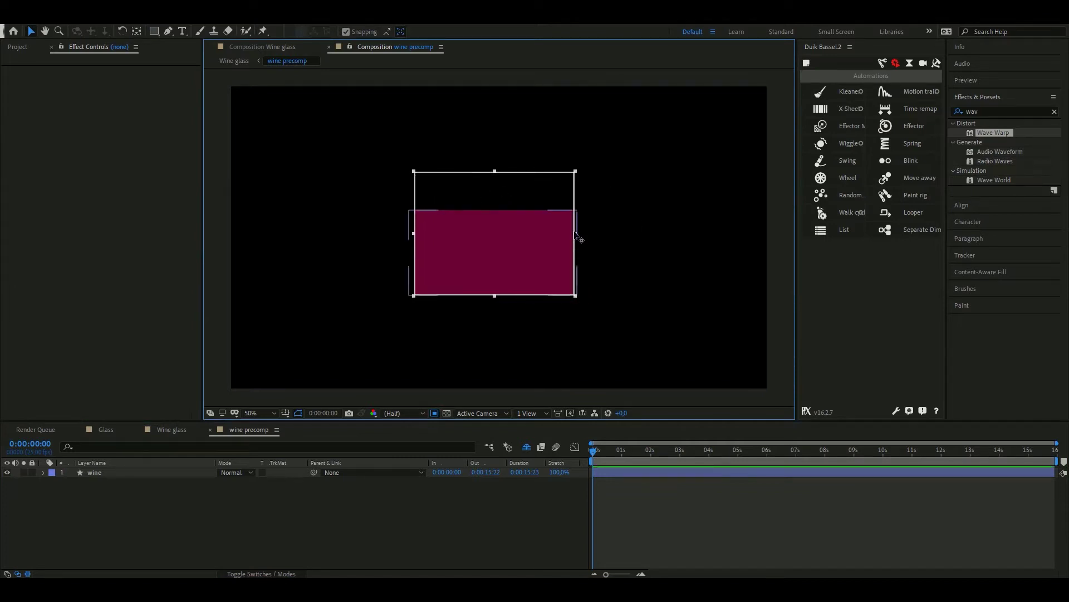
left_click(832, 222)
left_click(105, 24)
mouse_move(53, 22)
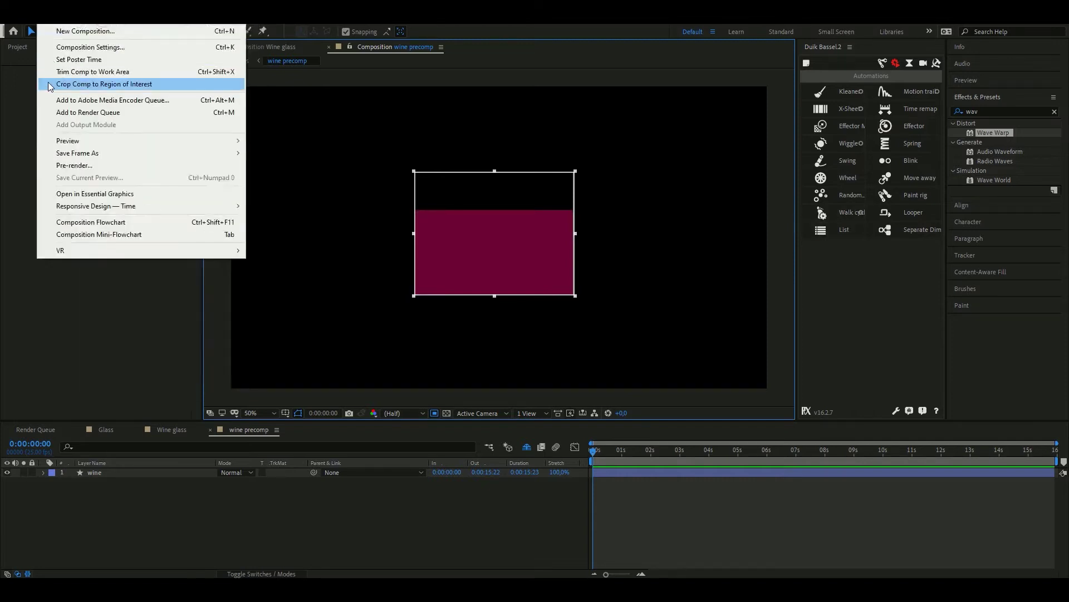
left_click(78, 85)
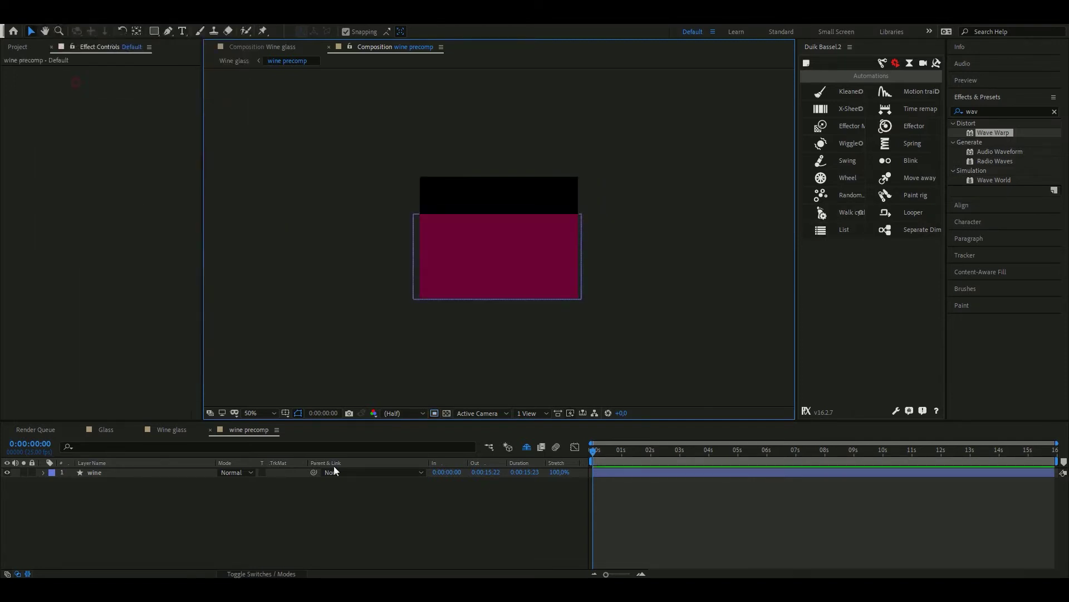
Apply Wave Warp to the wine layer with Height 20, Width 180, Speed 2, and preview it
left_click(111, 472)
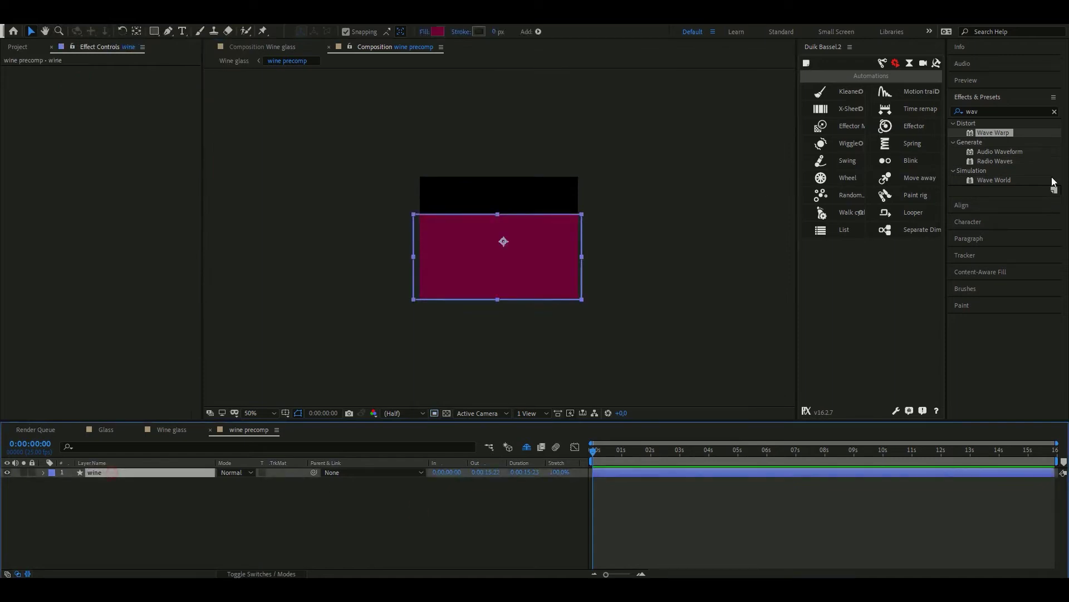
mouse_move(1005, 135)
left_mouse_down()
mouse_move(570, 235)
mouse_move(168, 478)
mouse_move(148, 475)
left_mouse_up()
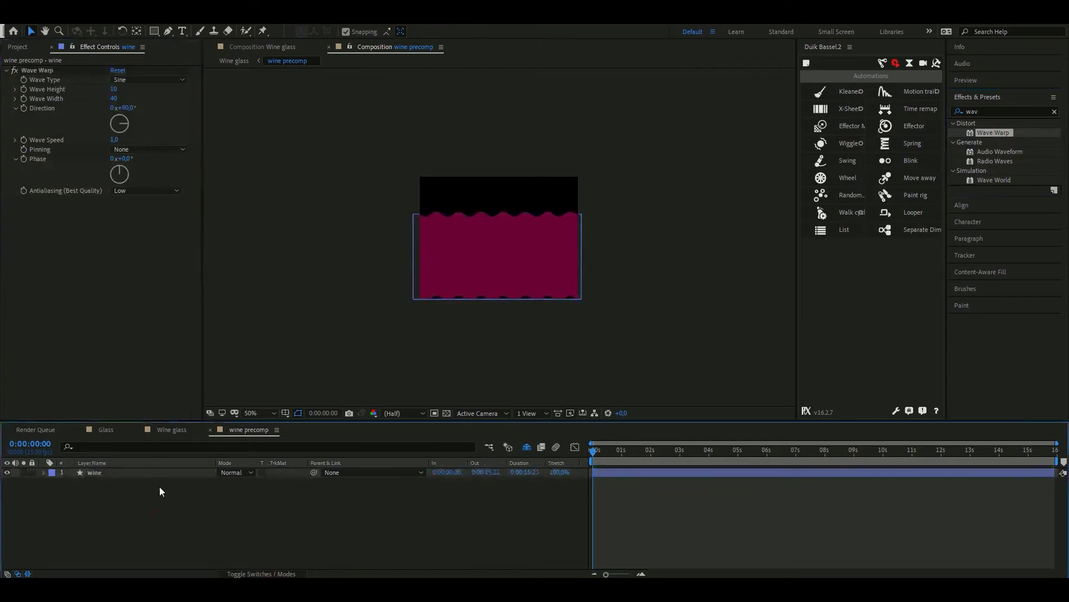
key("/")
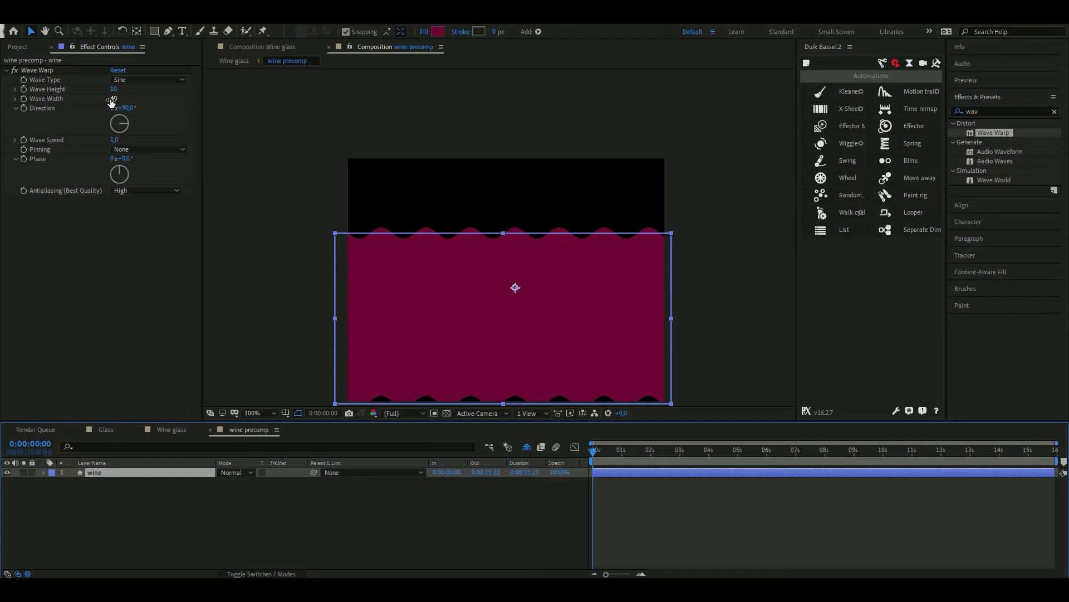
left_click(74, 239)
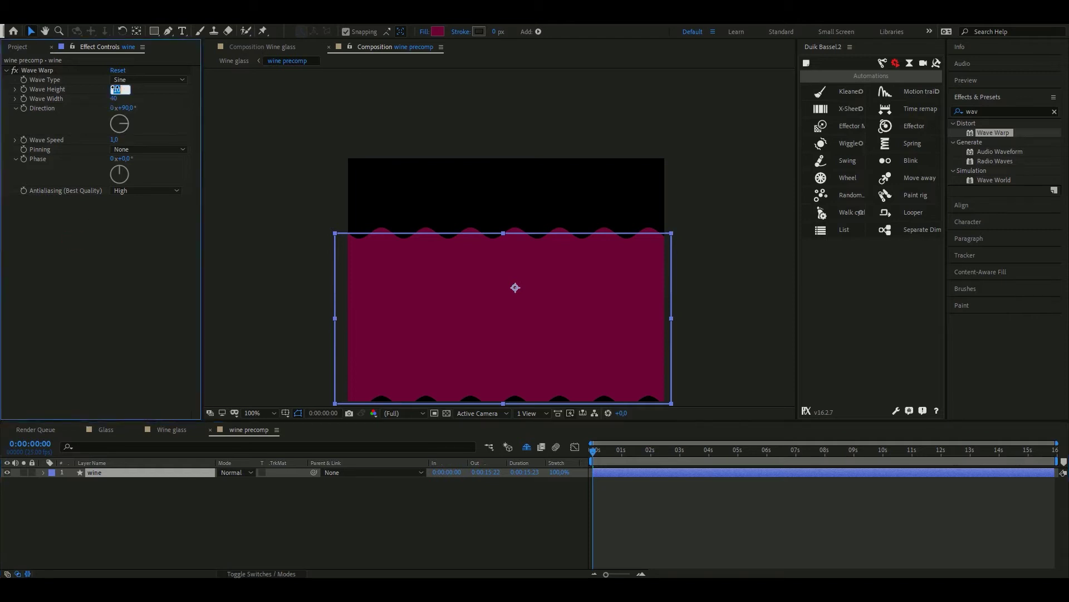
left_click(116, 99)
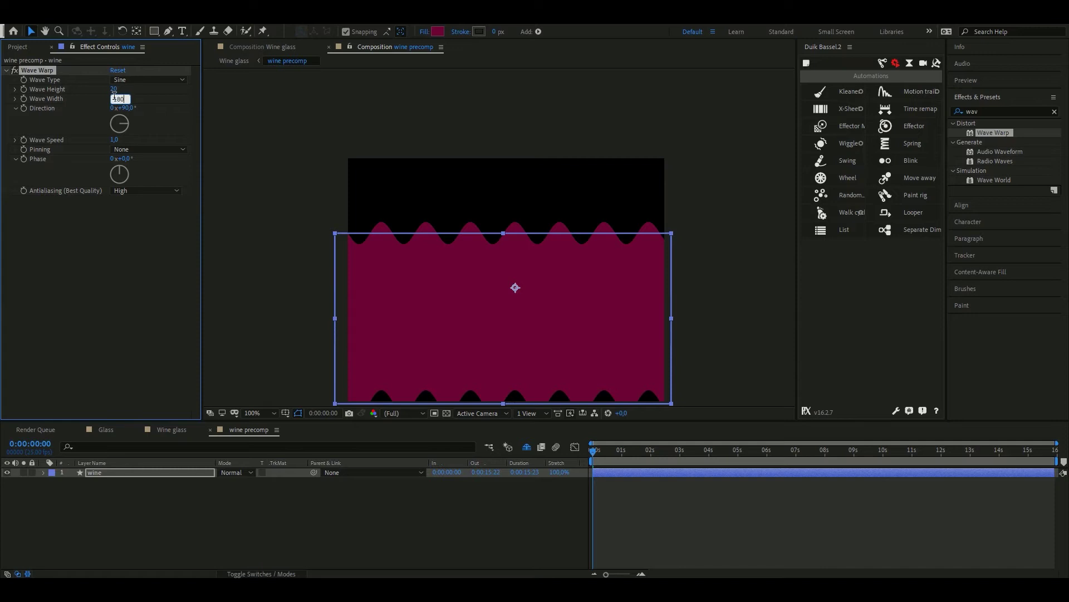
type("180")
key("Return")
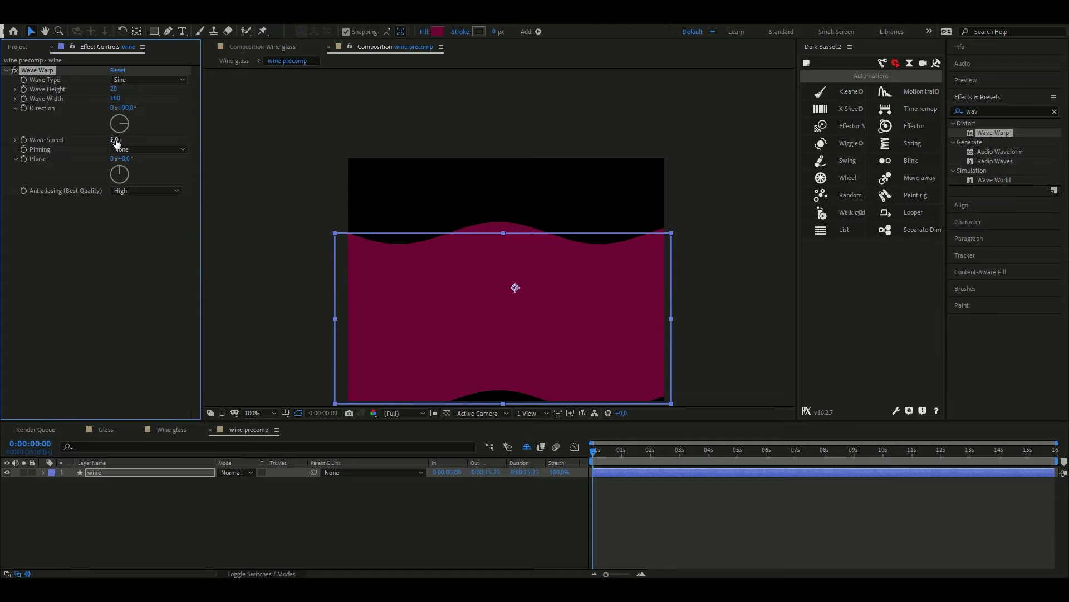
left_click(114, 140)
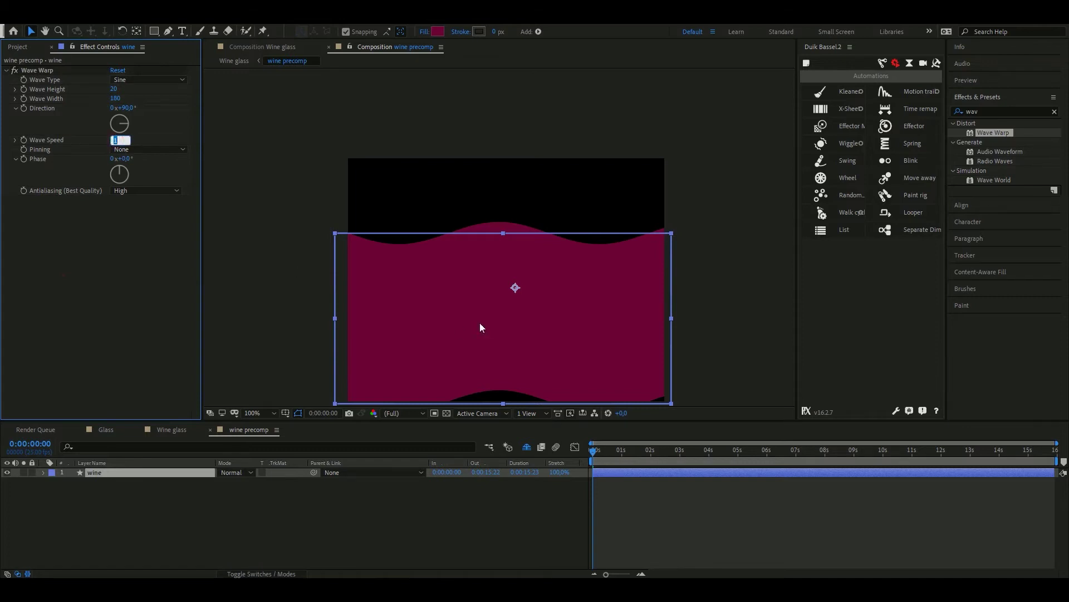
type("2")
key("Return")
key("space")
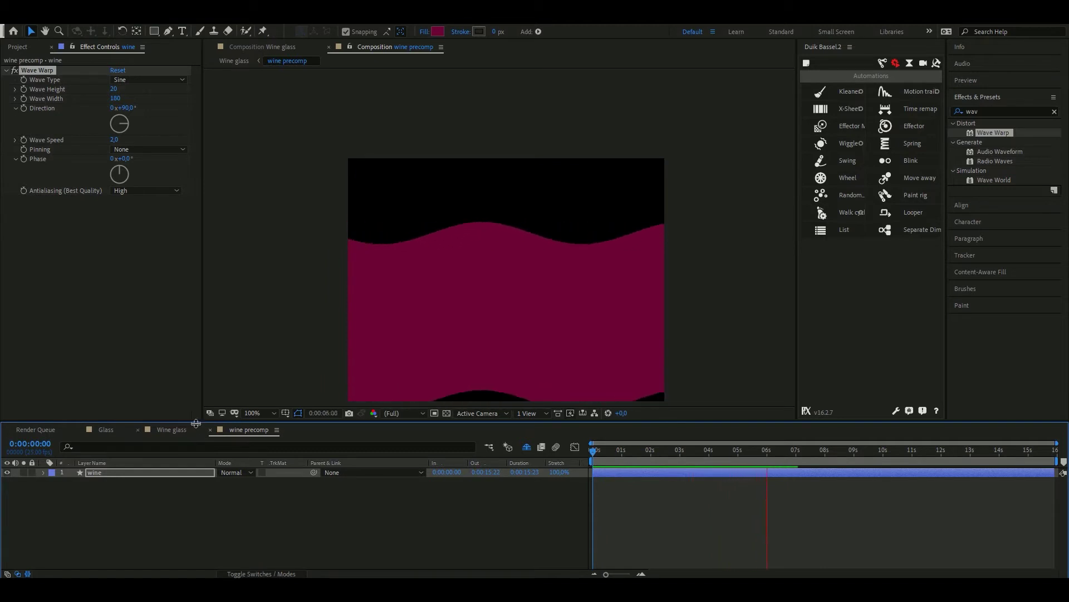
In the Wine glass comp, move the wine precomp layer below the glass layer
left_click(166, 429)
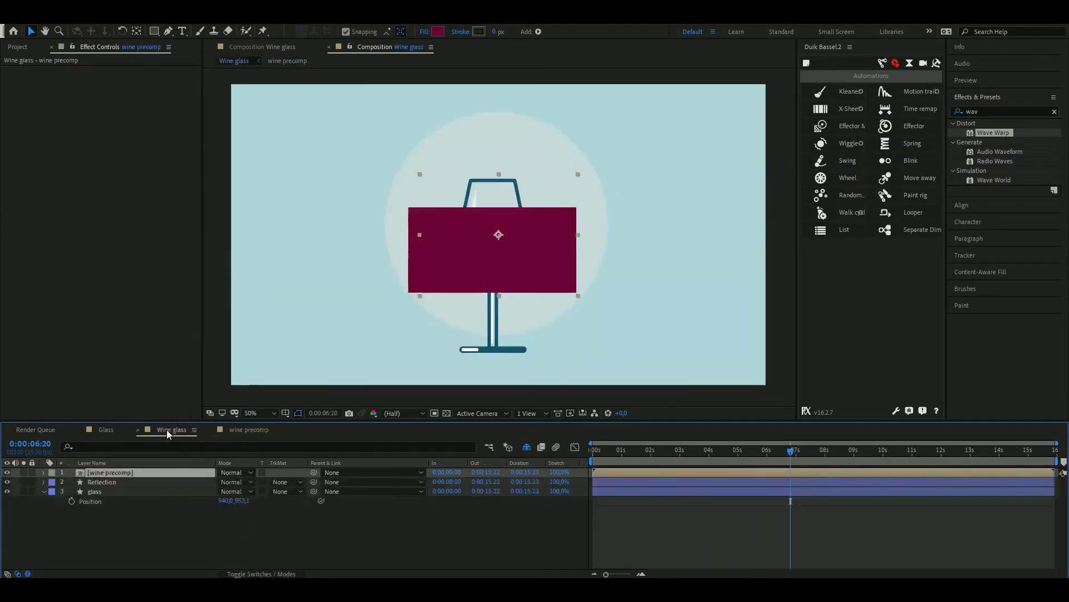
left_click(109, 472)
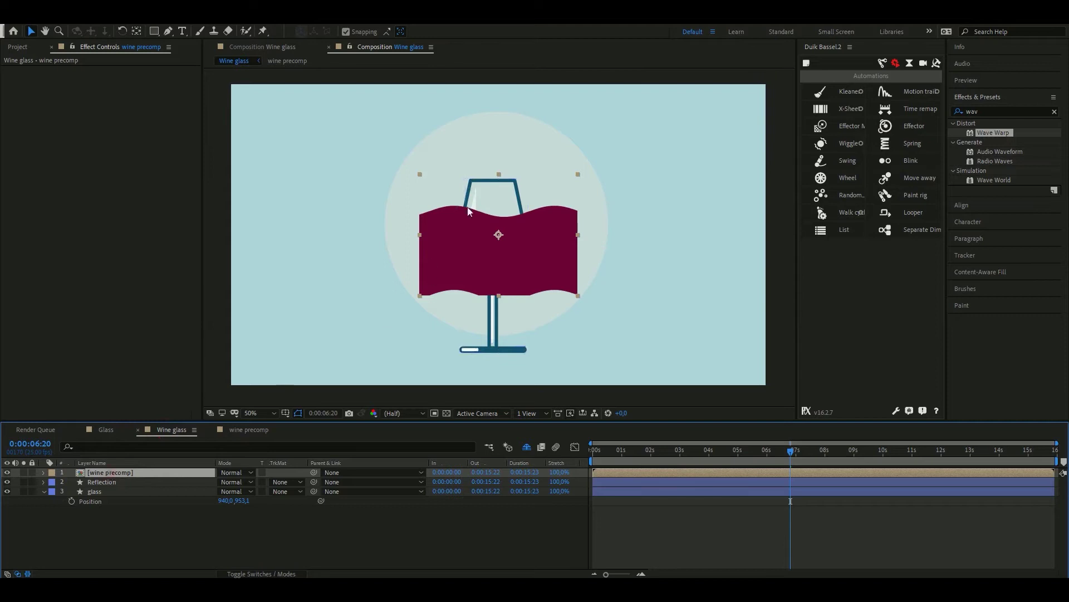
left_click_drag(109, 475, 105, 493)
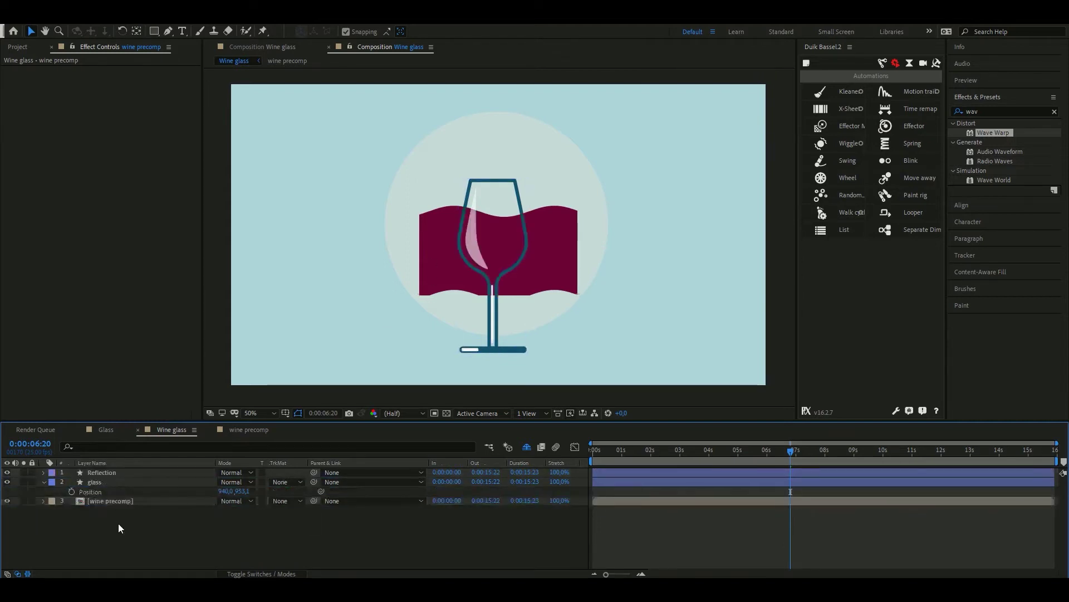
Set the Reflection layer's blend mode to Overlay
left_click(109, 472)
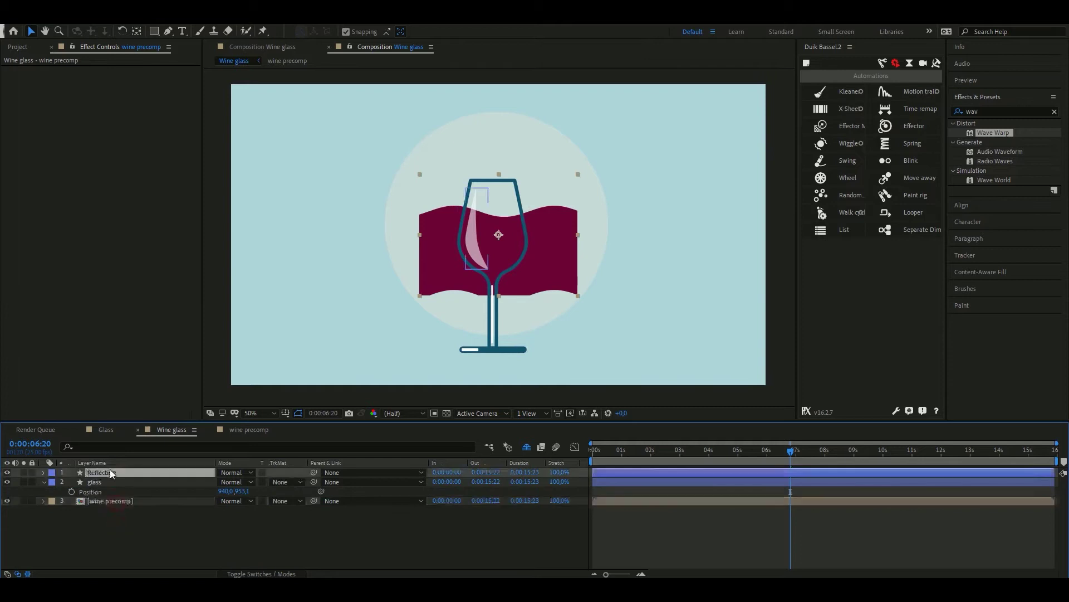
left_click(232, 472)
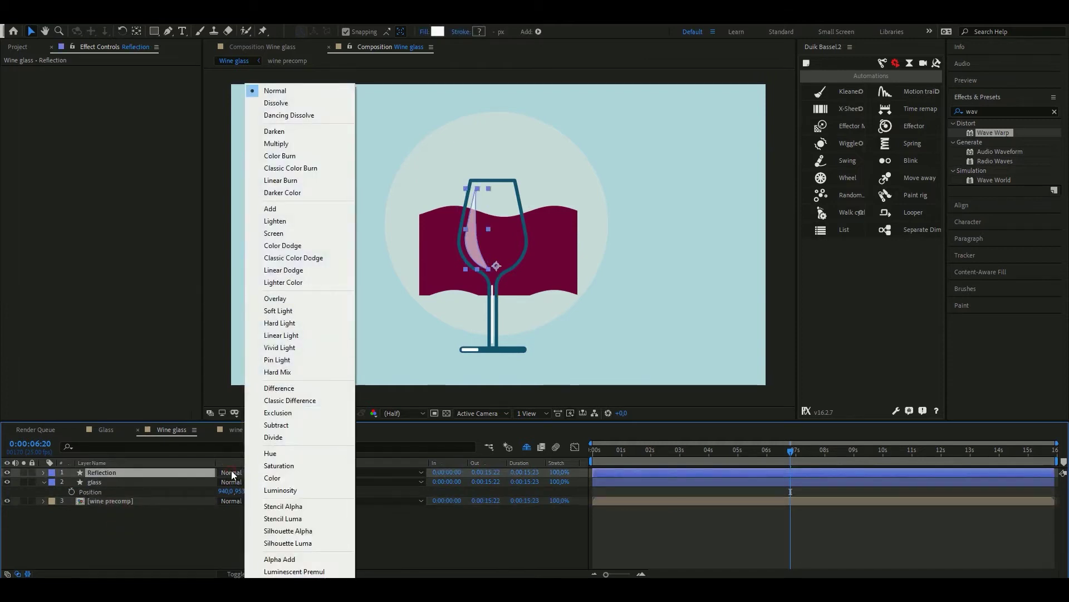
left_click(278, 298)
key("period")
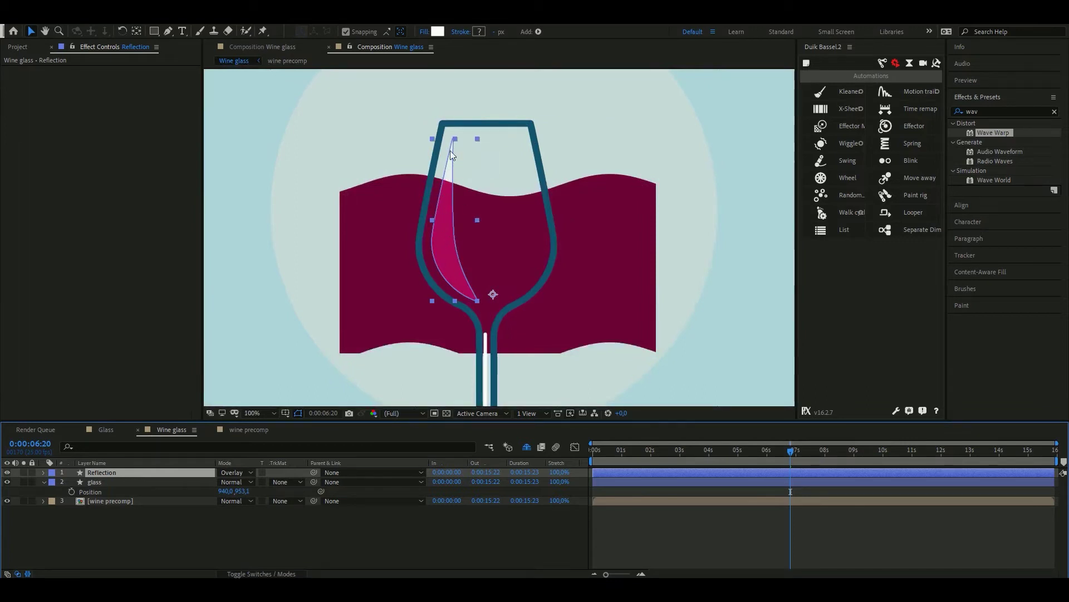
key("comma")
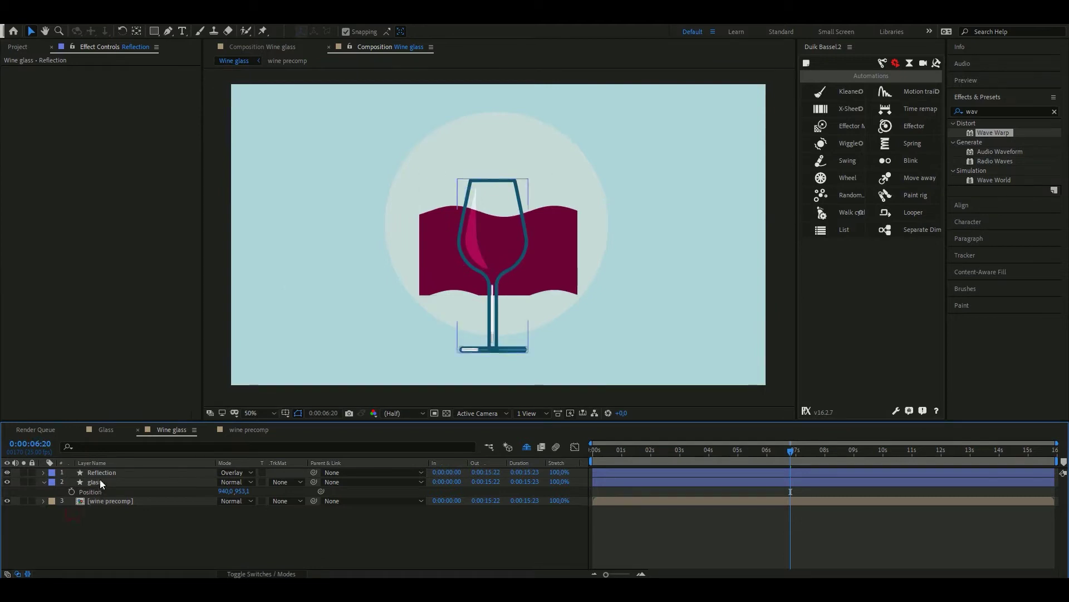
Draw an ellipse mask on wine precomp over the glass bowl and nudge it into place
left_click(99, 480)
left_click(98, 499)
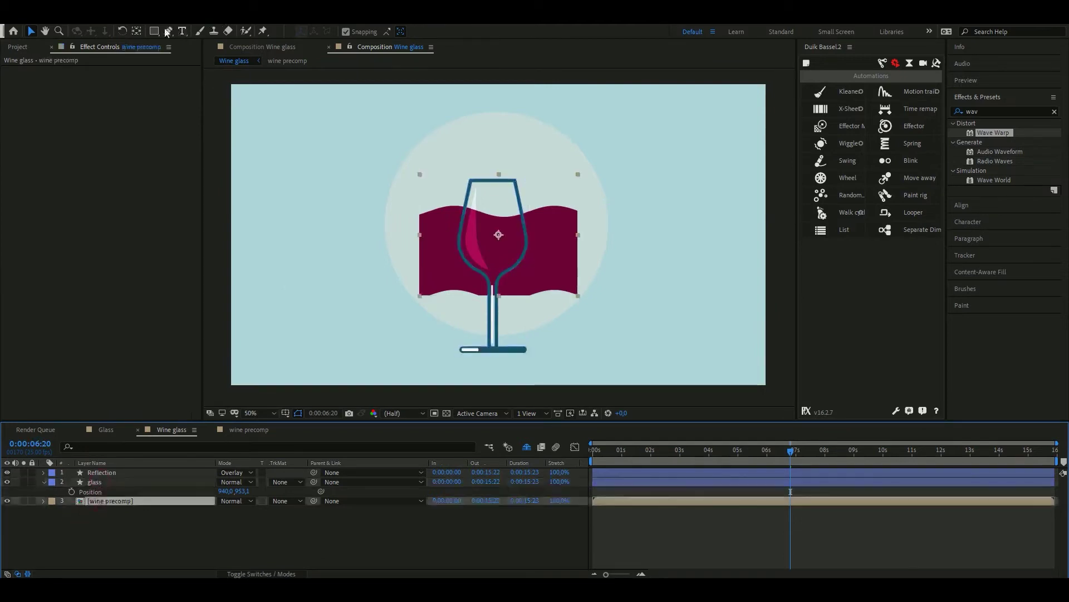
left_click_drag(155, 31, 186, 56)
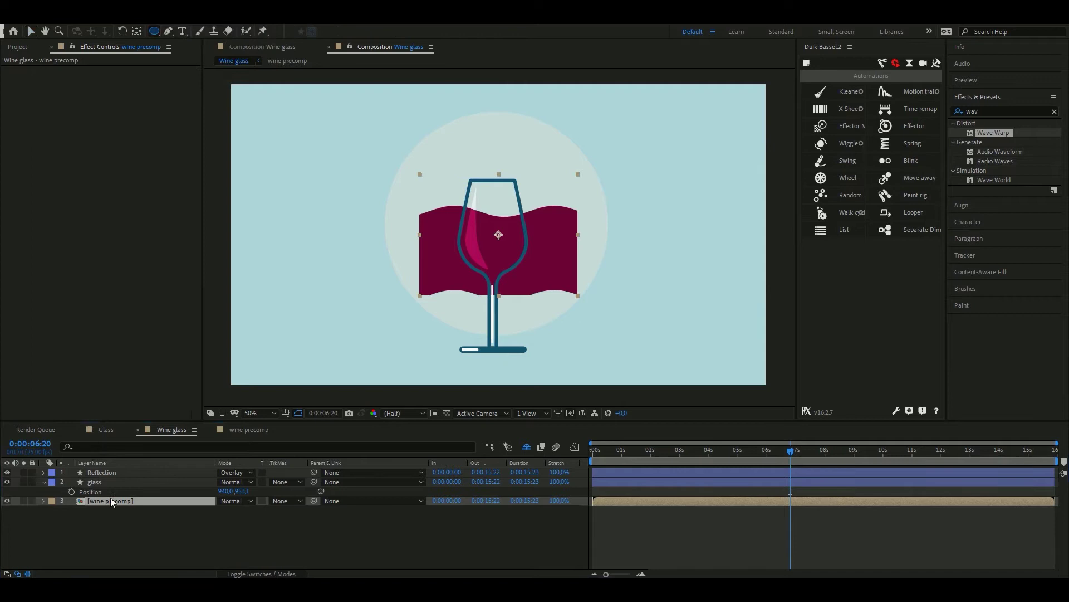
key("period")
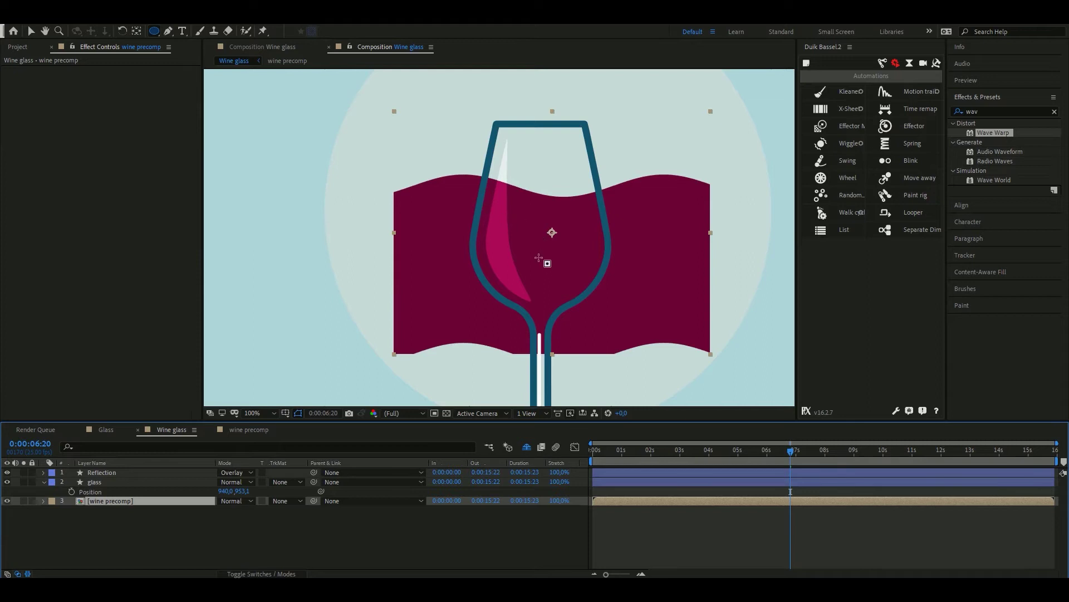
mouse_move(533, 246)
left_mouse_down()
mouse_move(579, 325)
mouse_move(565, 308)
left_mouse_up()
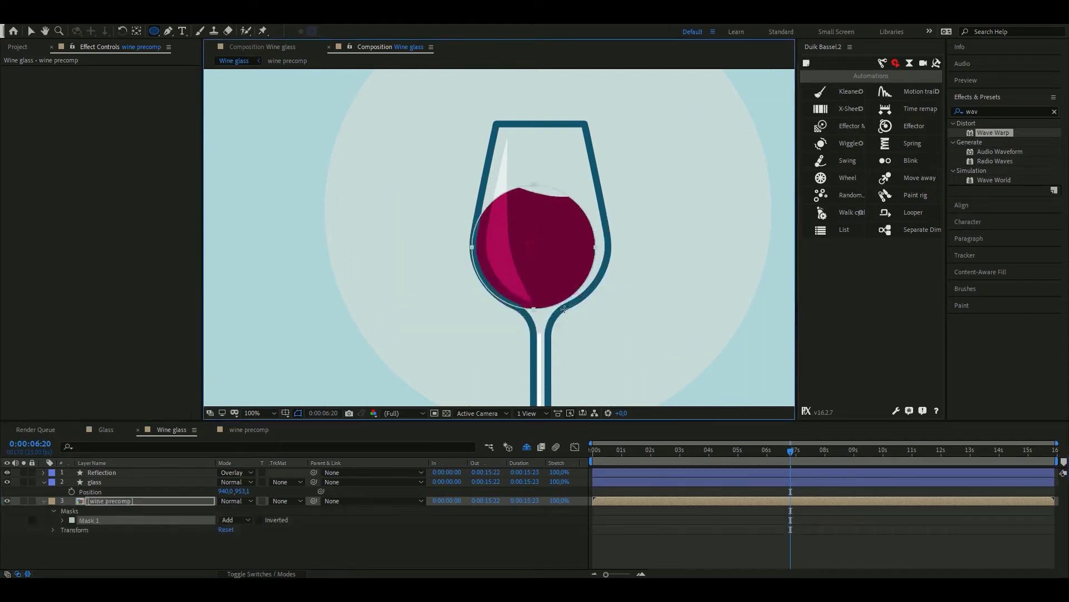
key("v")
key("ctrl+t")
left_click_drag(550, 263, 557, 261)
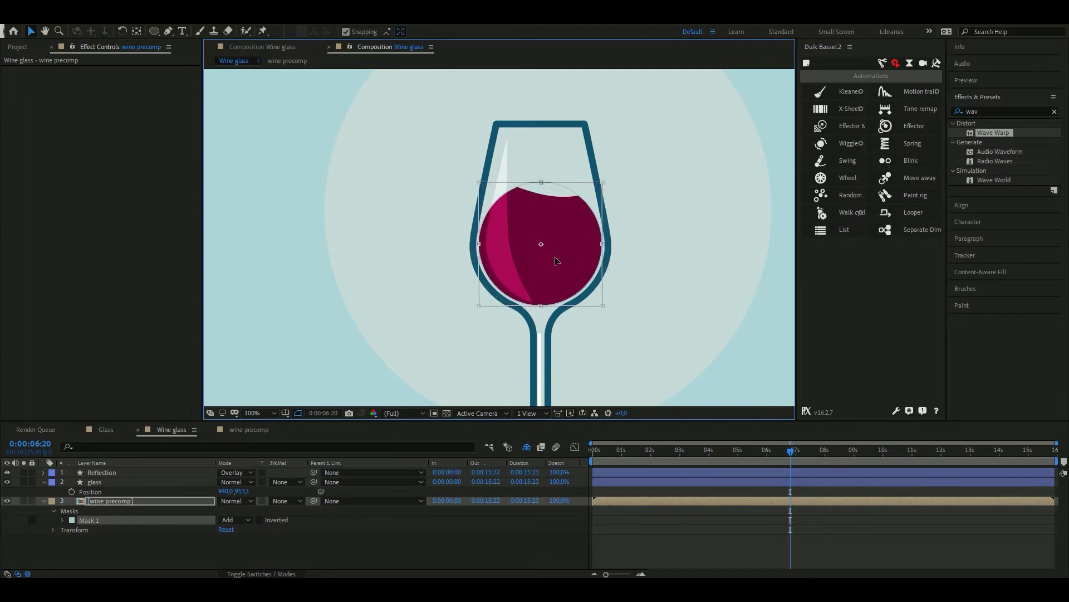
left_click(171, 556)
Add points to Mask 1 and raise its left and right sides into a curved wine surface
left_click(88, 499)
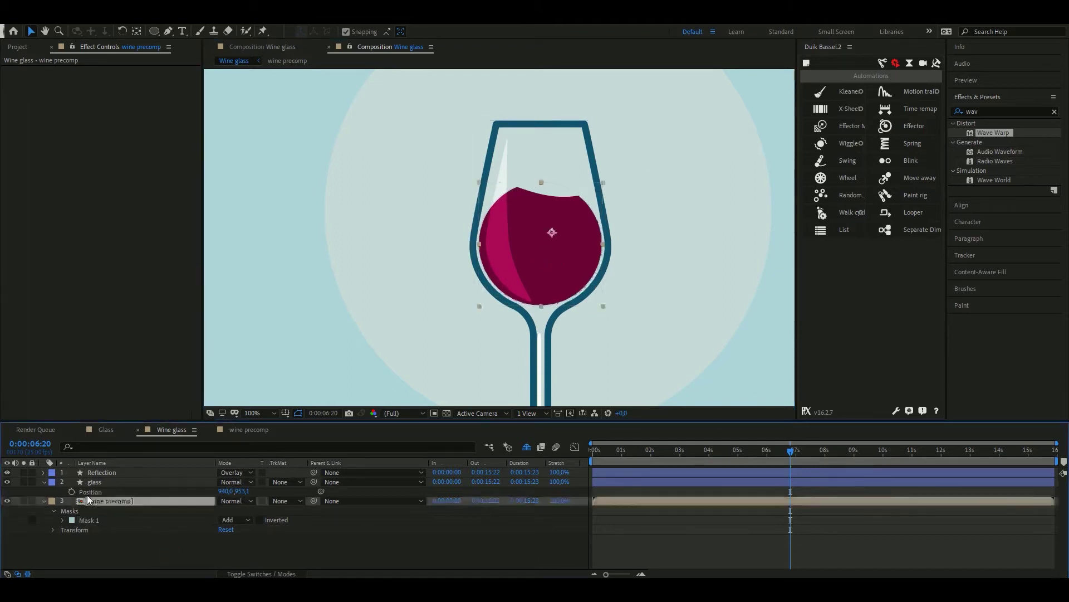
key("g")
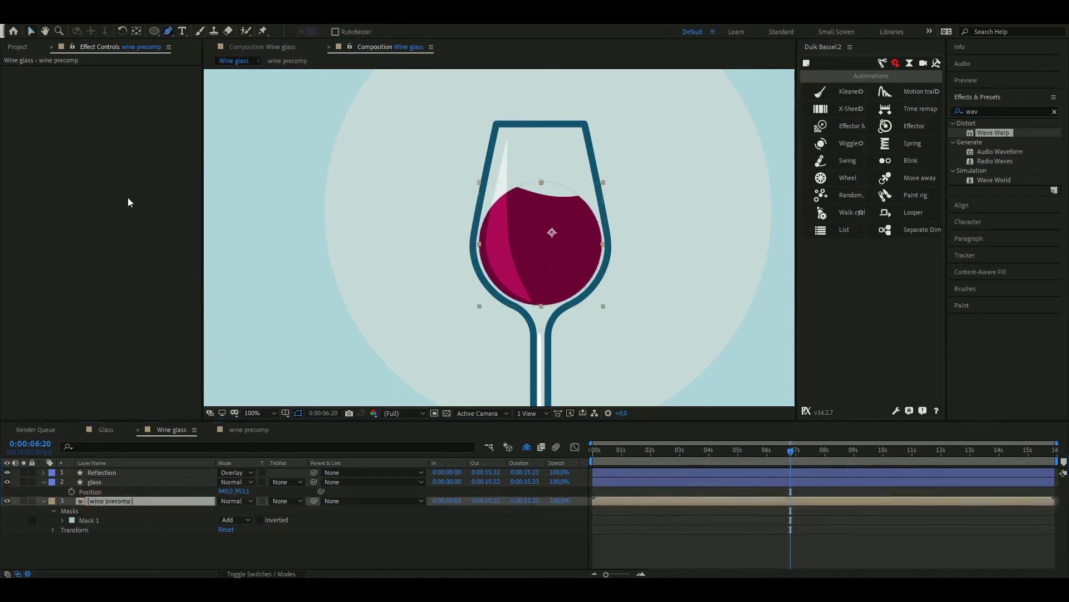
left_click(102, 523)
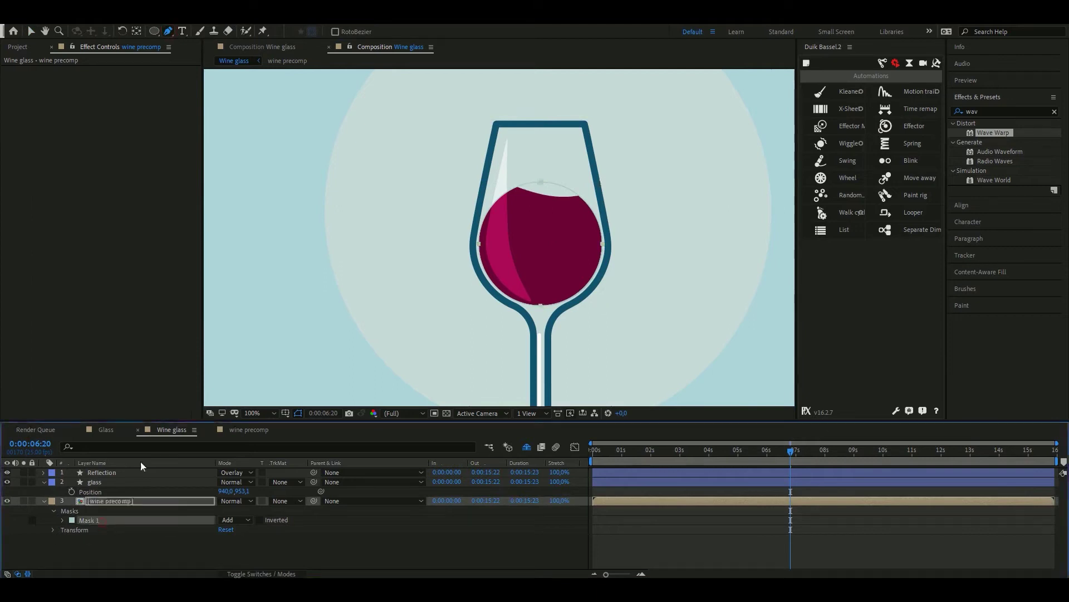
left_click(509, 193)
left_click(576, 192)
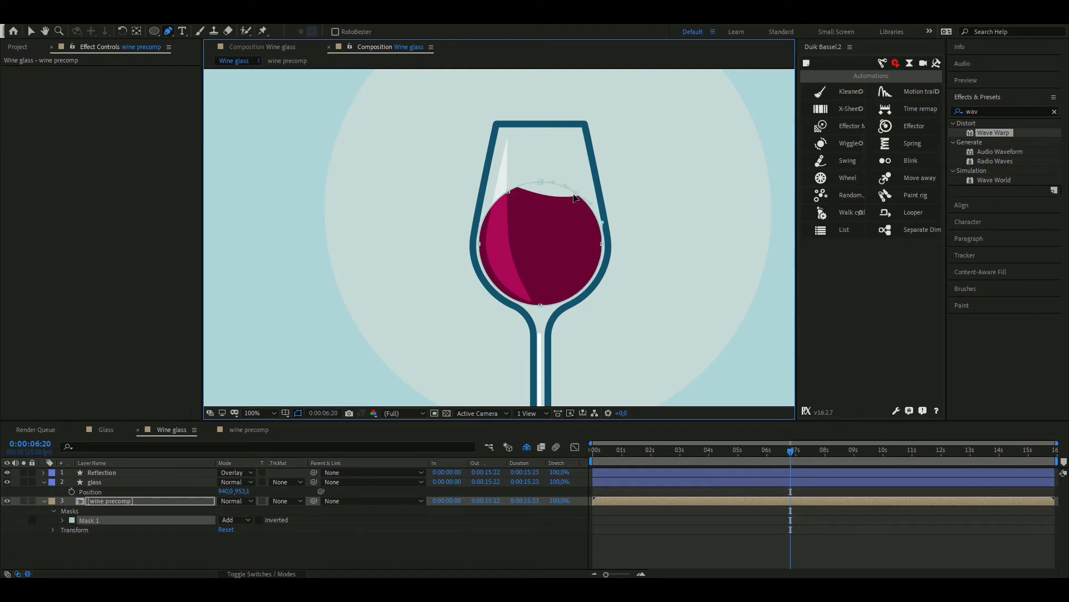
scroll(543, 186, "up", 3)
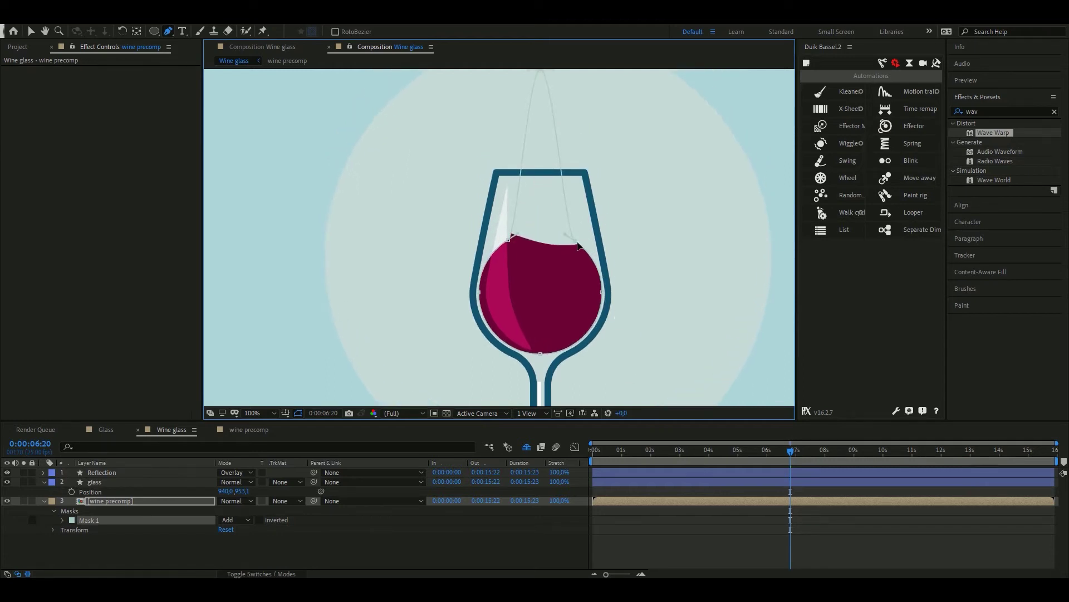
left_click_drag(576, 244, 584, 208)
left_click(603, 272)
mouse_move(508, 239)
left_mouse_down()
mouse_move(502, 204)
mouse_move(489, 212)
mouse_move(496, 225)
left_mouse_up()
key("F2")
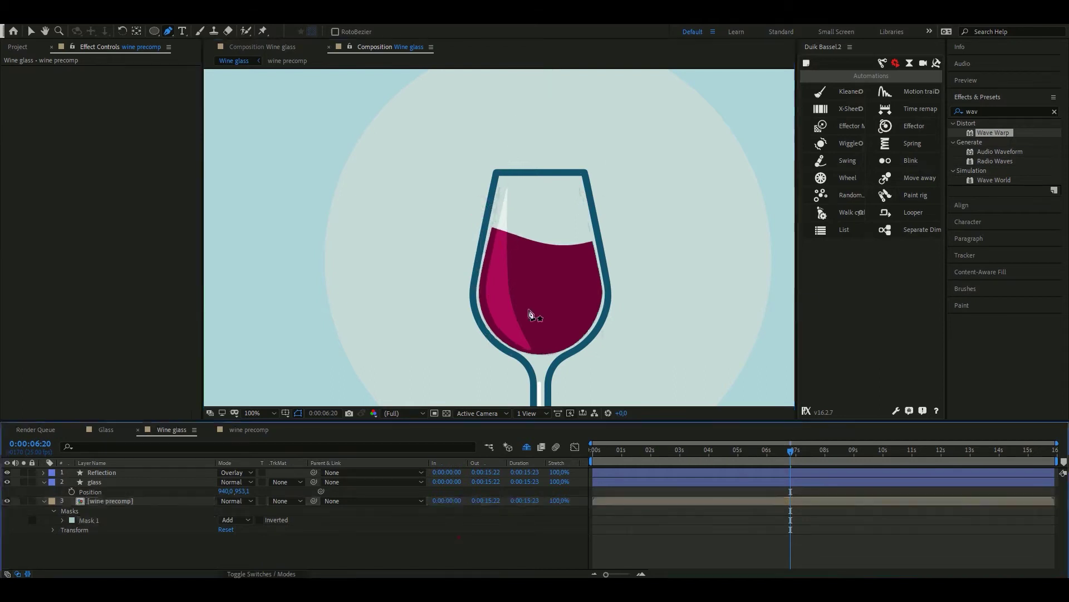
key("comma")
key("space")
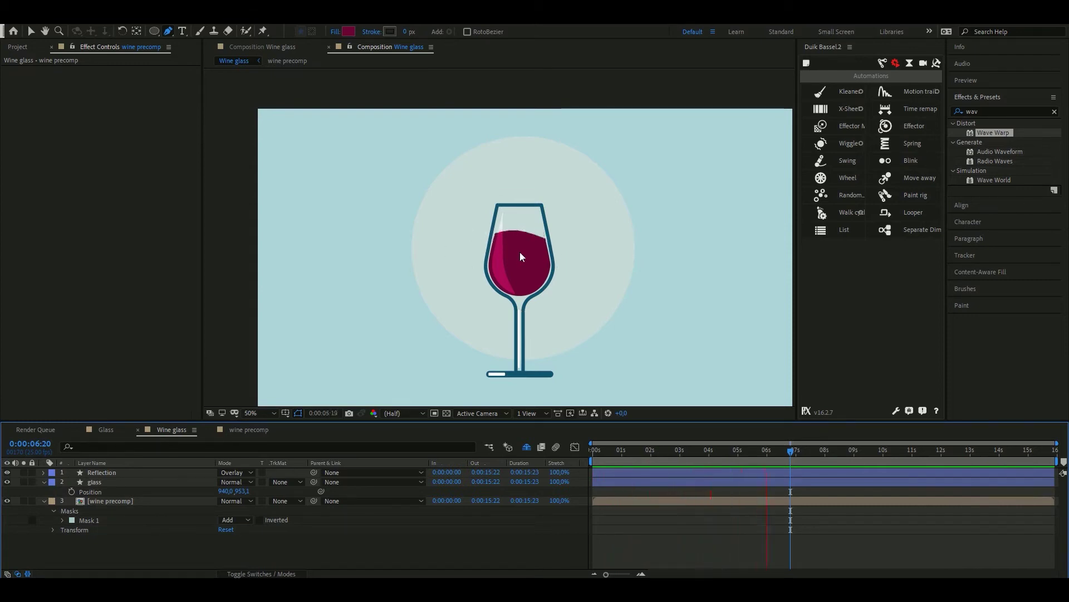
left_click(625, 450)
In wine precomp, duplicate the wine layer below the original as wine 2 with fill 8B0C4A
double_click(107, 499)
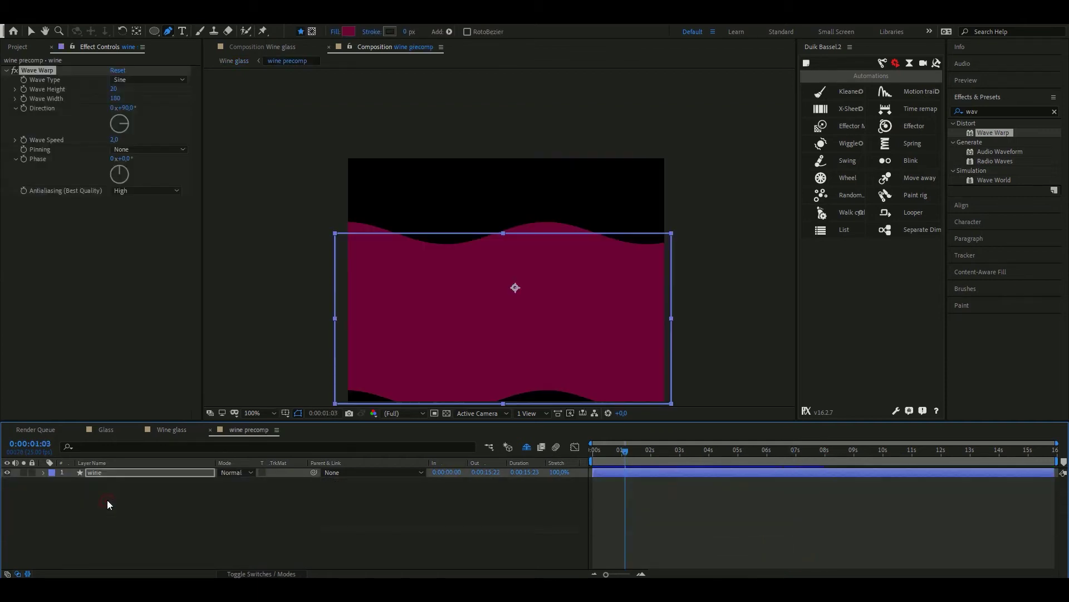
left_click(110, 473)
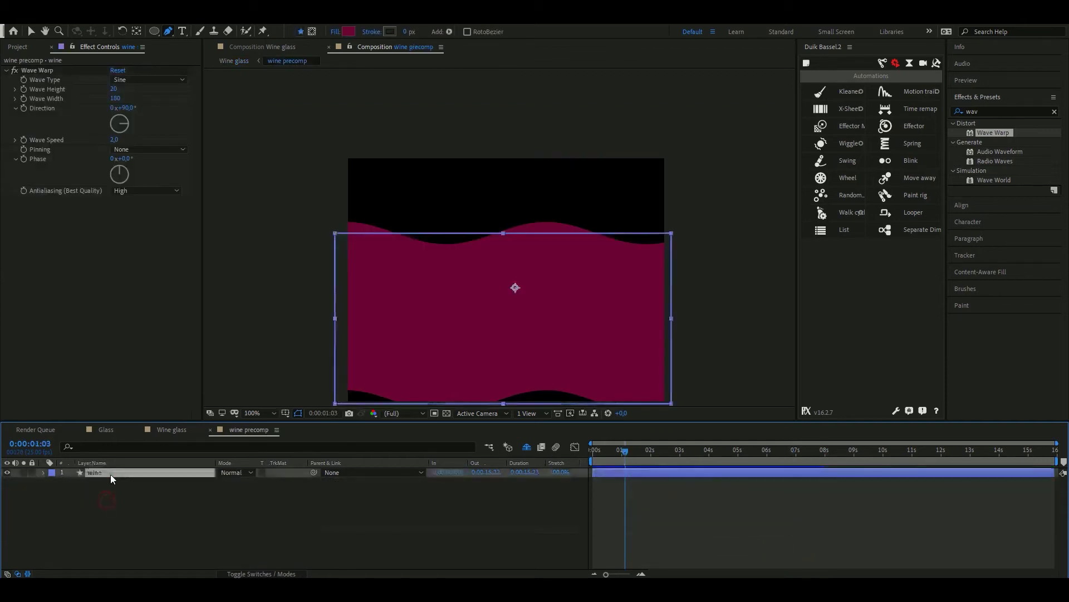
key("ctrl+d")
left_click_drag(108, 476, 108, 495)
left_click(348, 31)
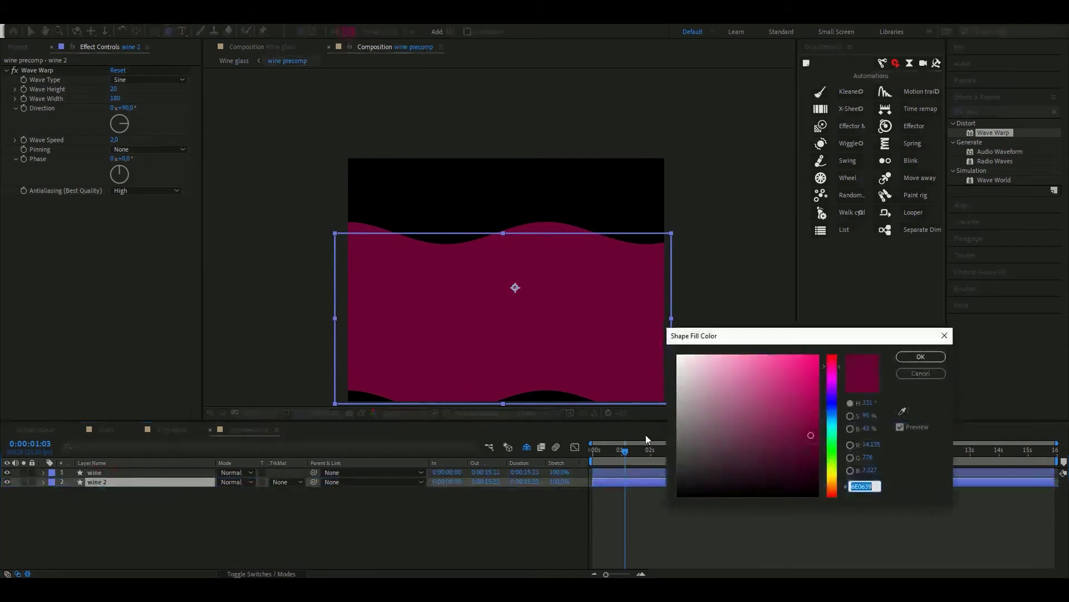
left_click(806, 419)
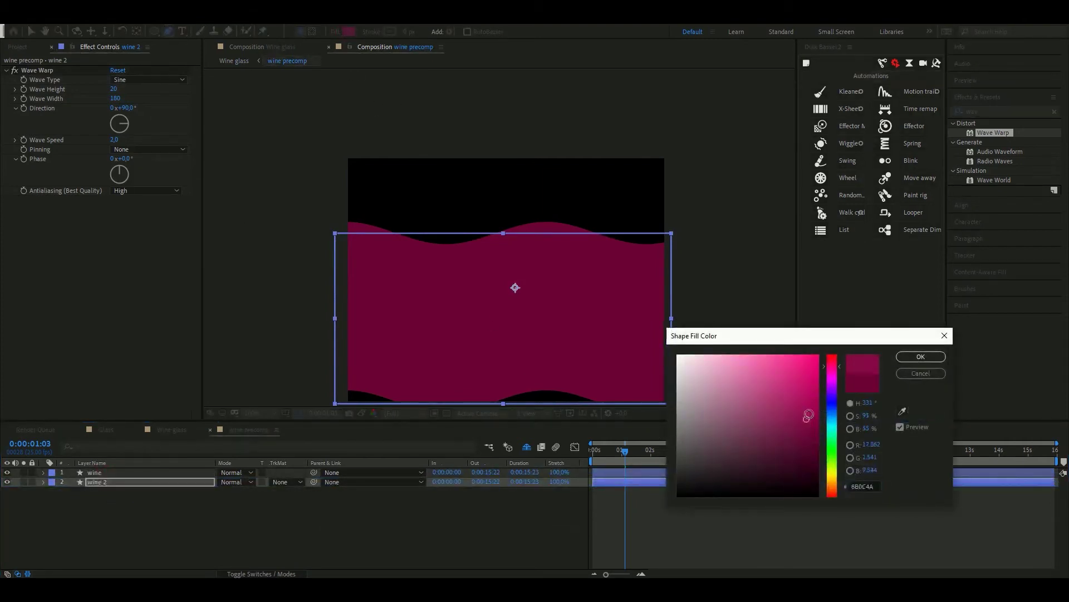
left_click(922, 357)
key("Return")
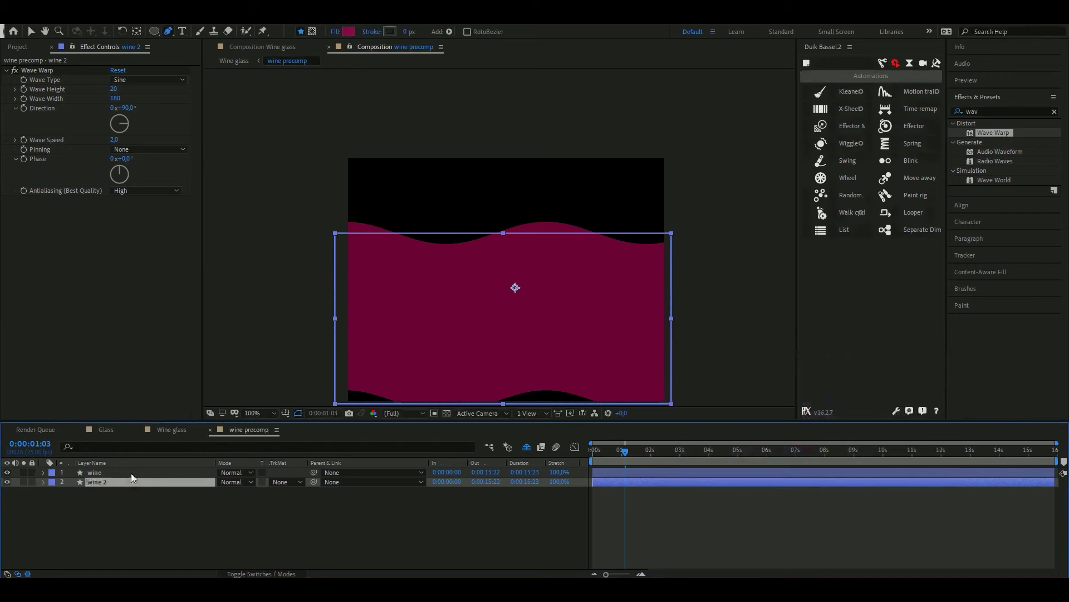
Set wine 2's Wave Warp Direction to 270° and preview the opposing waves
left_click(126, 108)
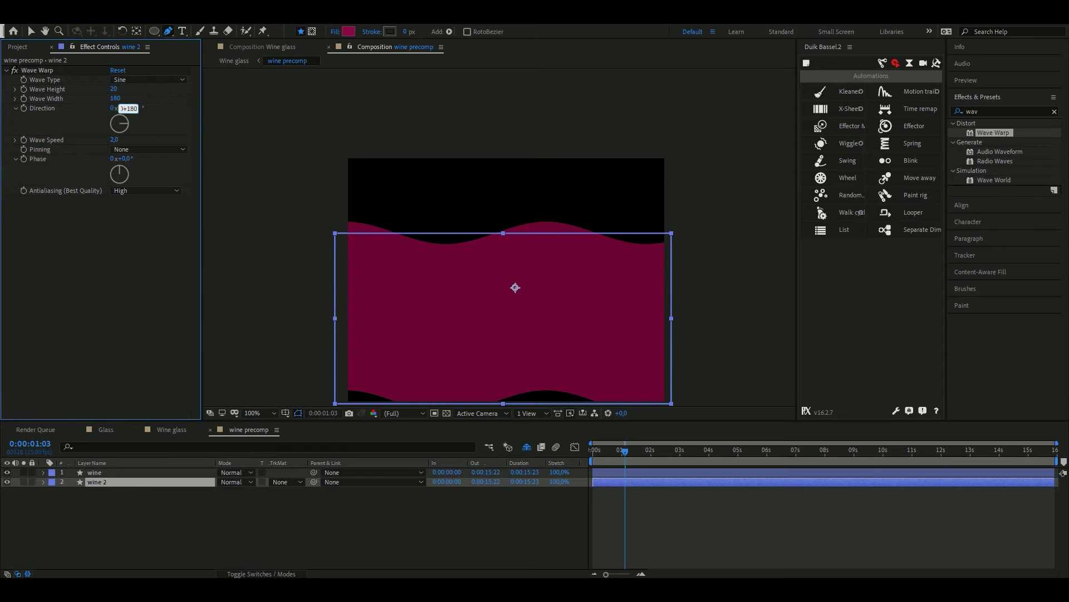
key("Return")
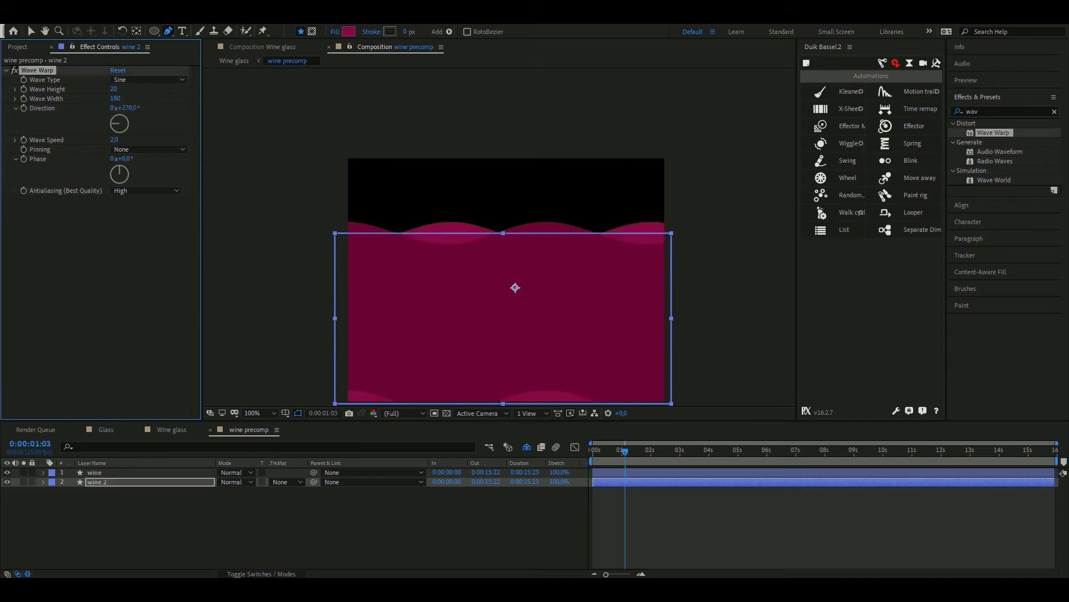
left_click(116, 369)
key("space")
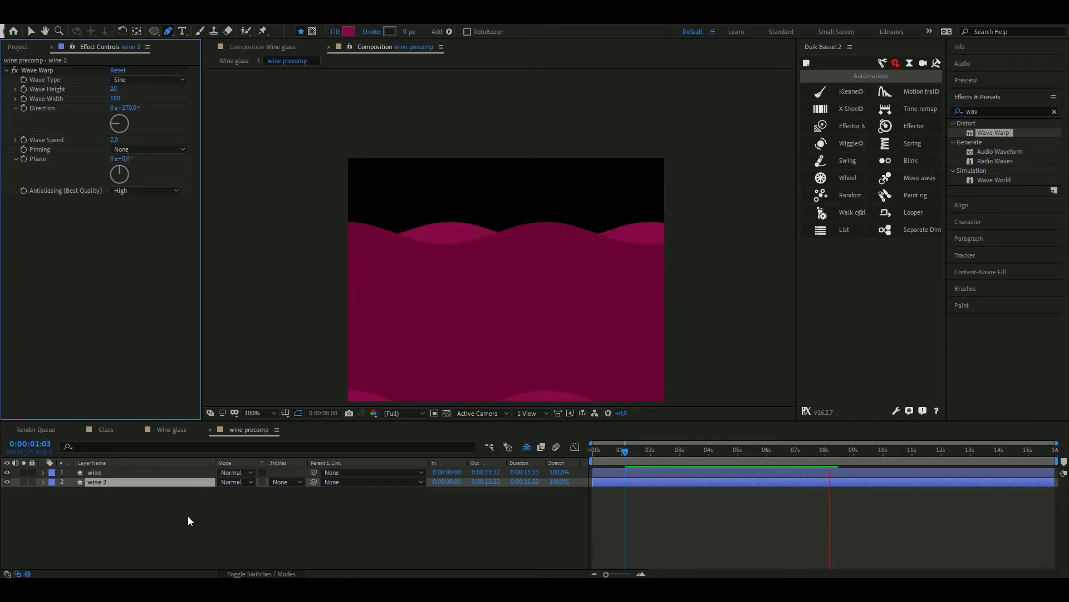
left_click(172, 436)
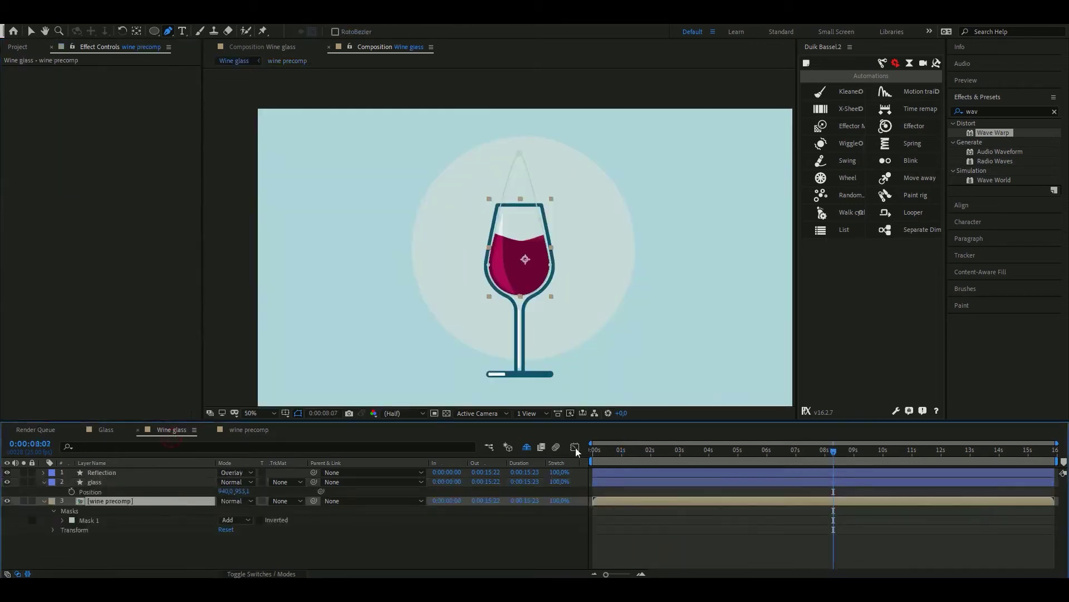
key("Home")
key("space")
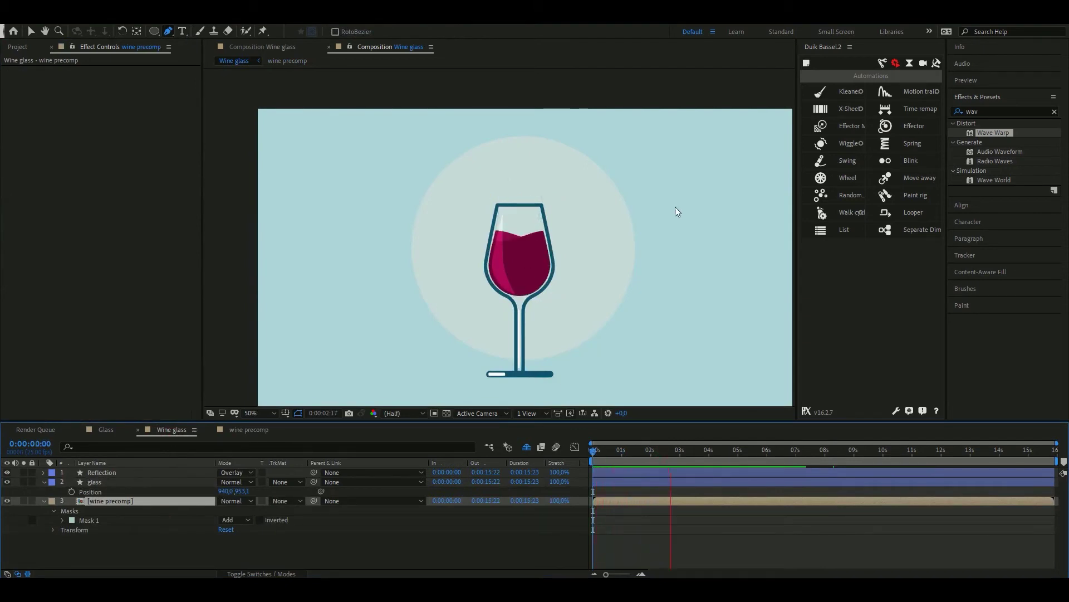
key("space")
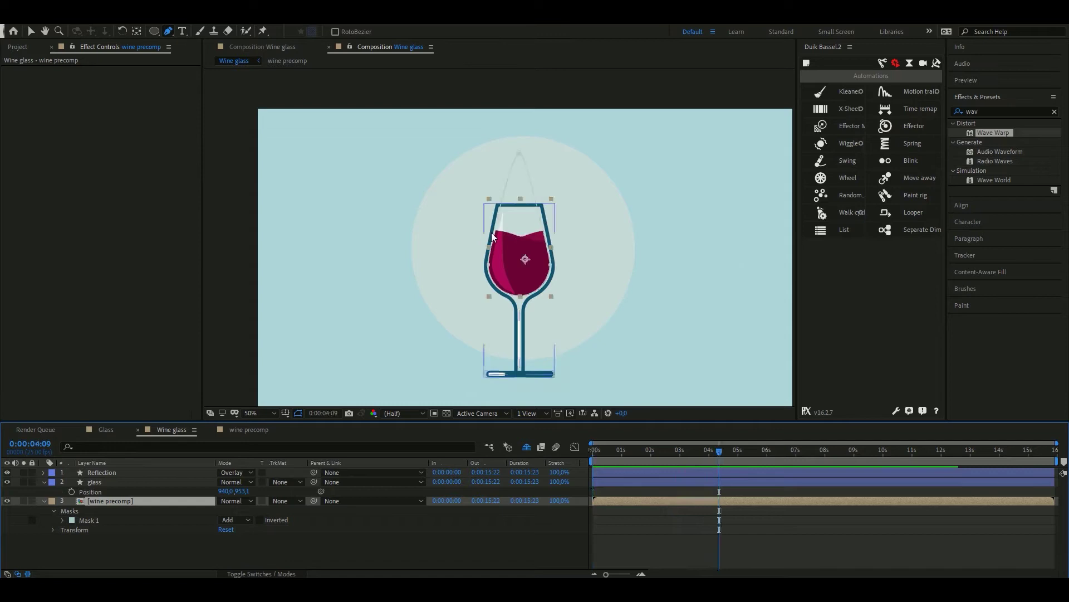
scroll(485, 233, "up", 4)
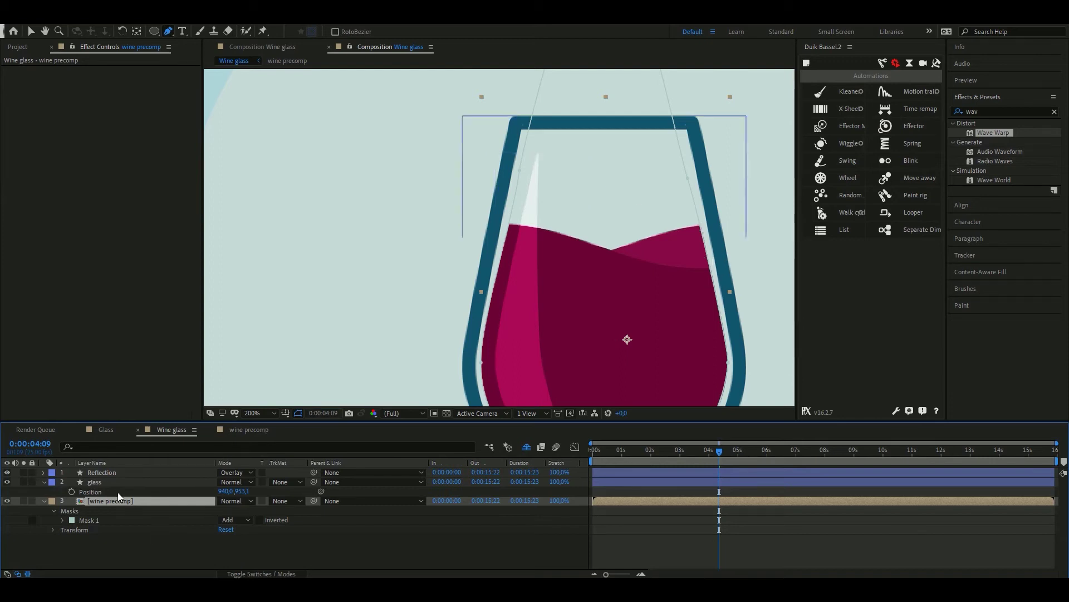
Dock the wine precomp viewer beside Wine glass and narrow Effect Controls to fit both
left_click(350, 49)
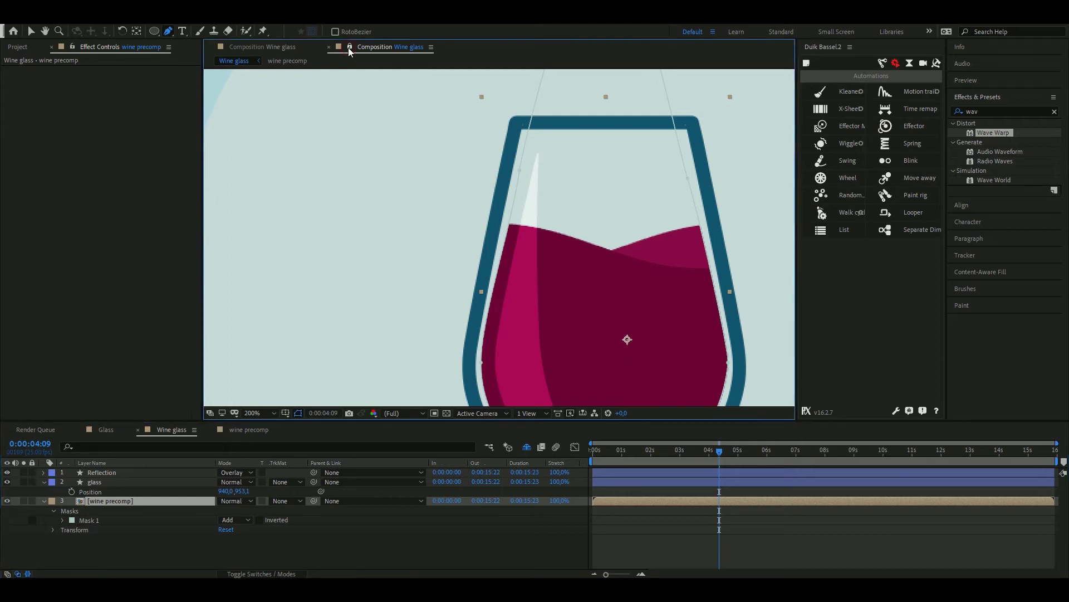
double_click(128, 502)
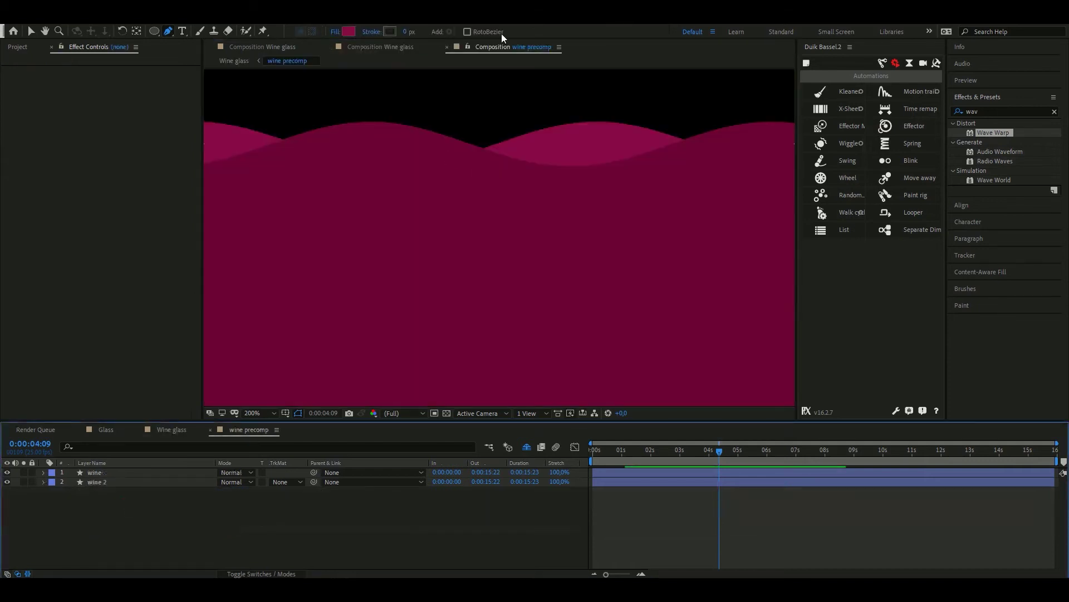
left_click_drag(486, 44, 770, 208)
left_click_drag(203, 167, 95, 167)
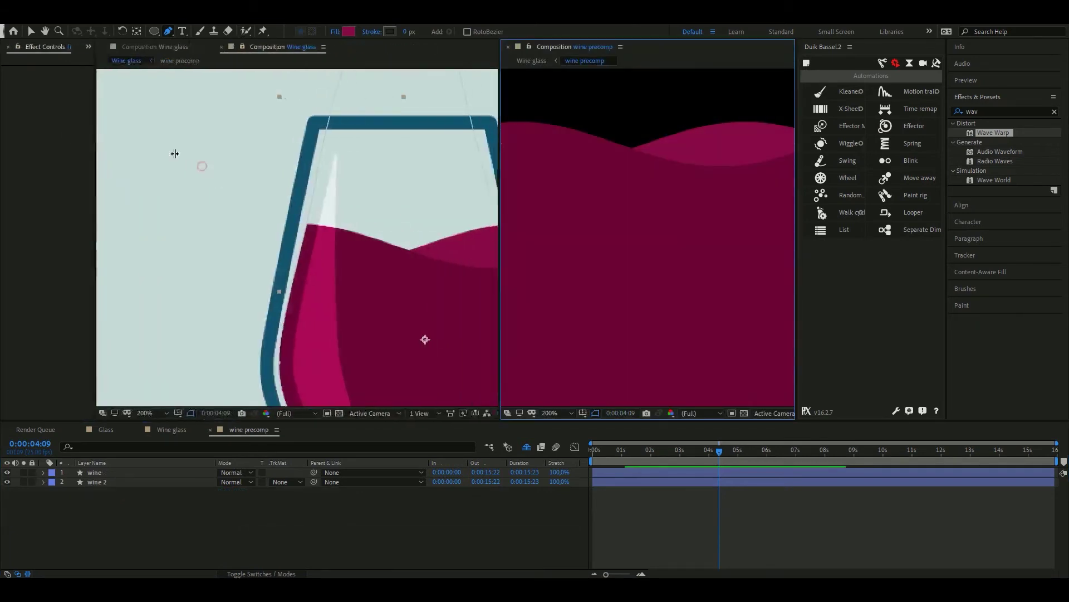
left_click_drag(412, 179, 268, 151)
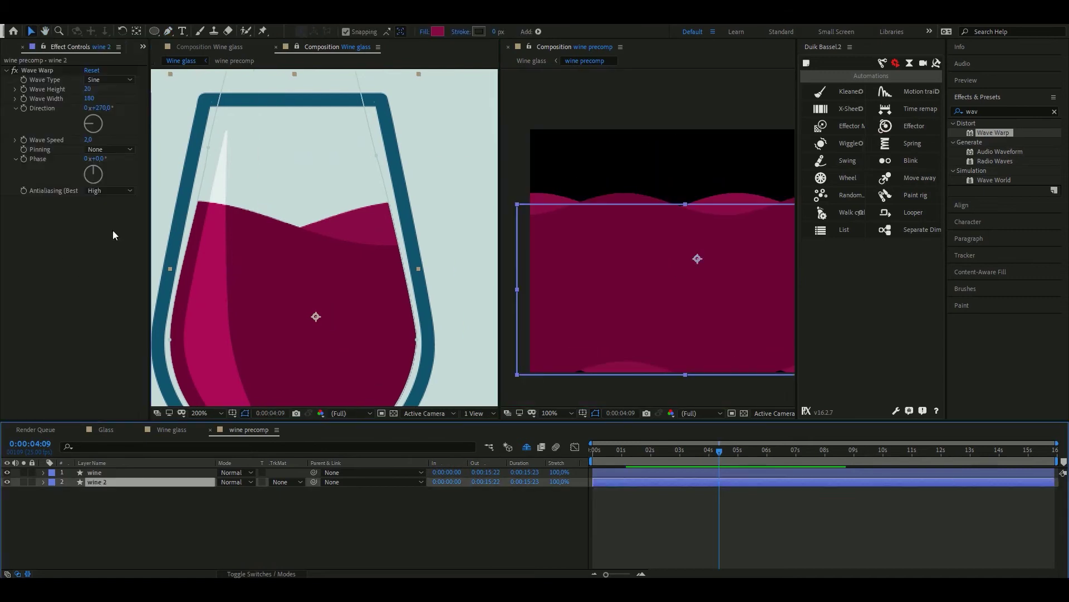
Offset wine 2's Wave Warp Phase (83°, then about 27°) so the waves no longer align
left_click(100, 158)
left_click_drag(100, 158, 110, 161)
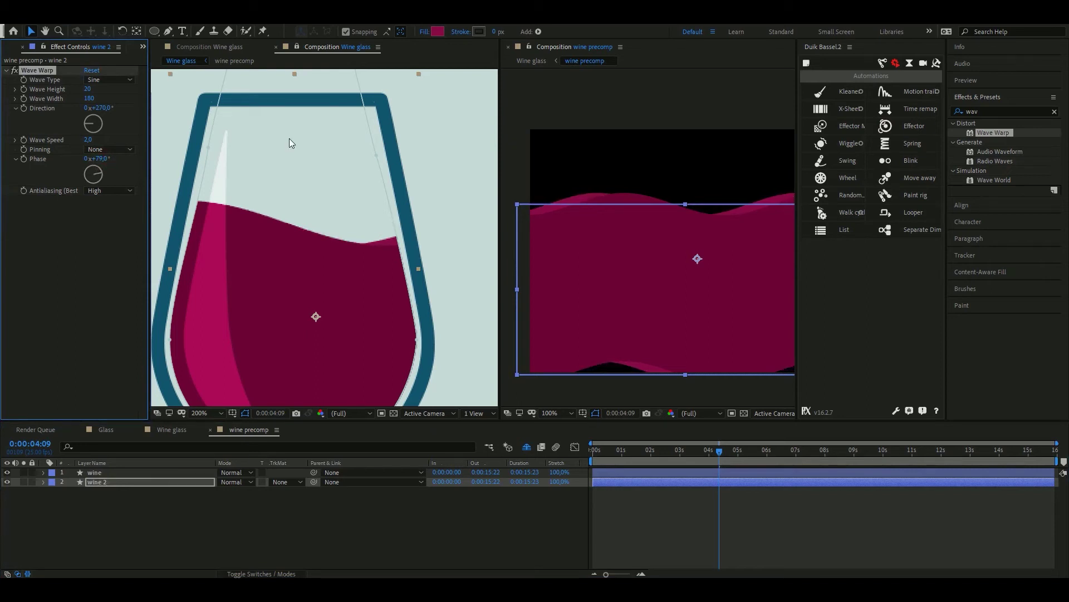
left_click(101, 159)
key("Return")
left_click_drag(630, 451, 621, 456)
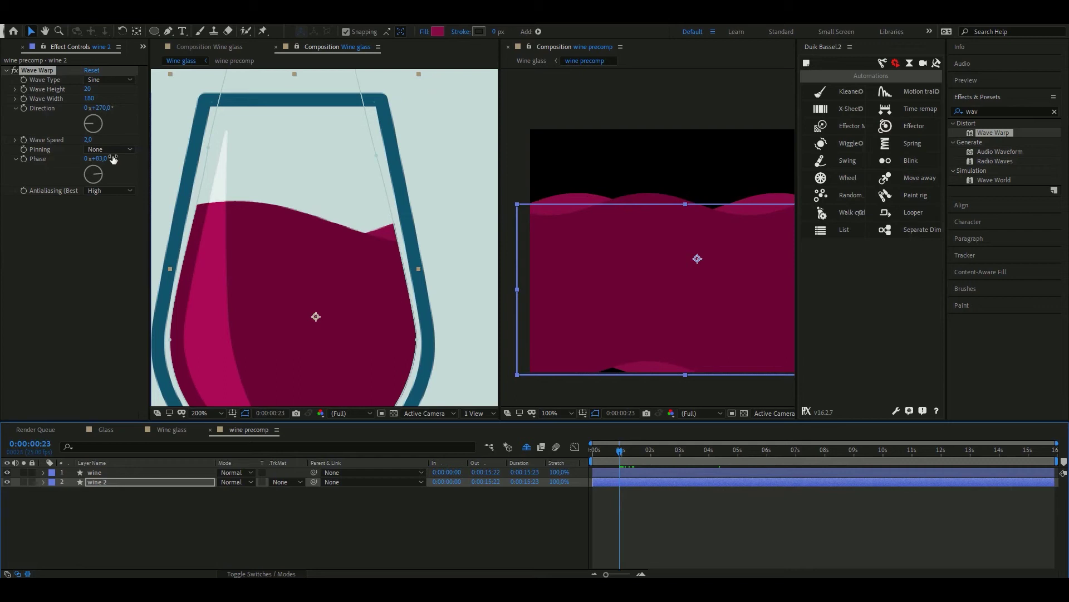
left_click_drag(101, 162, 112, 155)
left_click(440, 338)
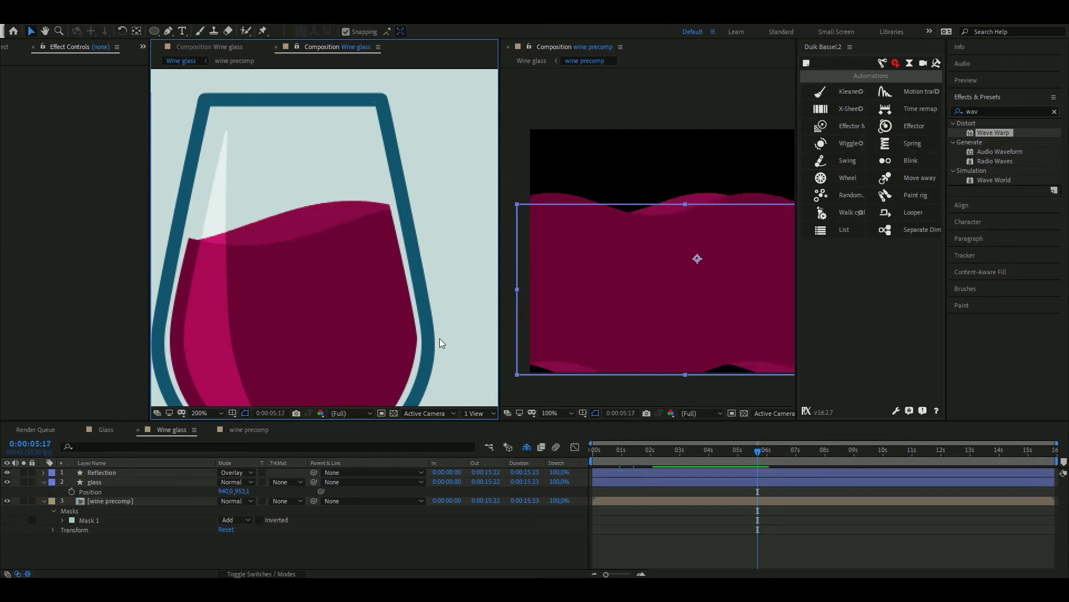
Set wine 2's Wave Warp Wave Width to 188 and Phase to 107°
left_click(117, 503)
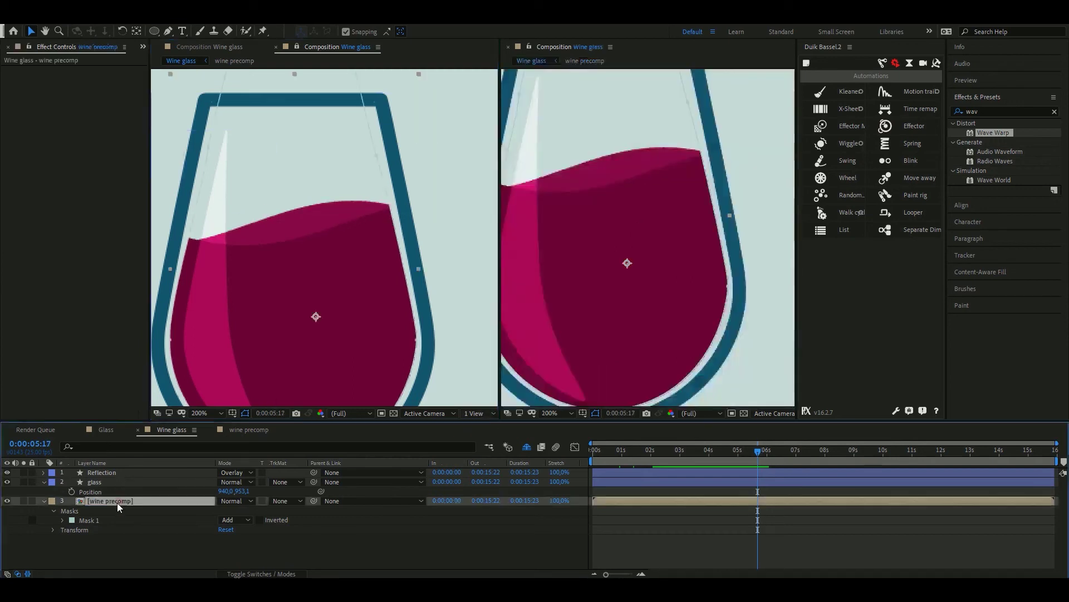
left_click(252, 429)
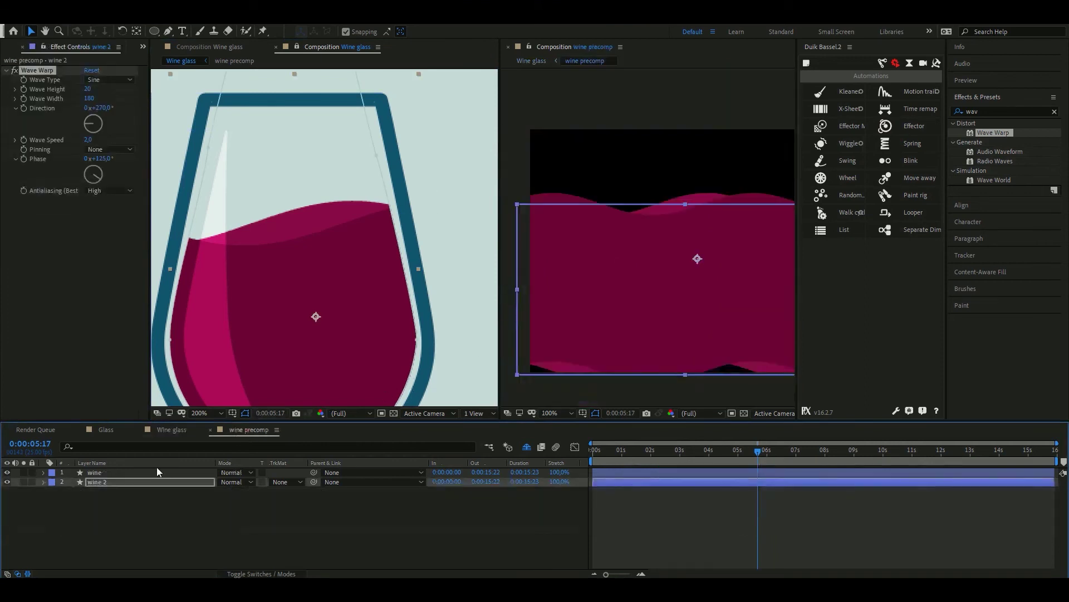
left_click(111, 480)
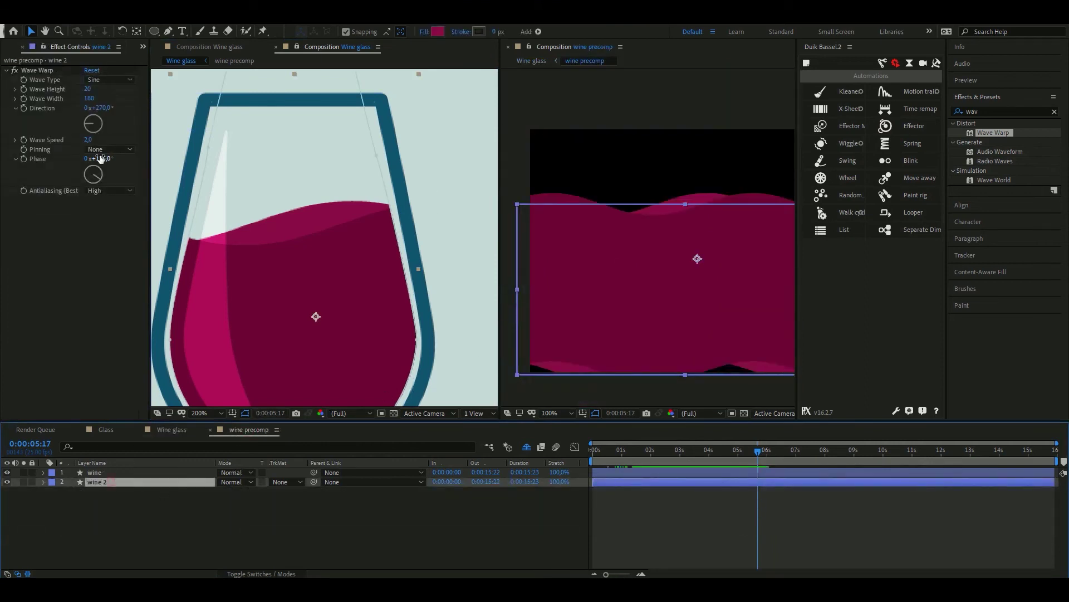
left_click(88, 98)
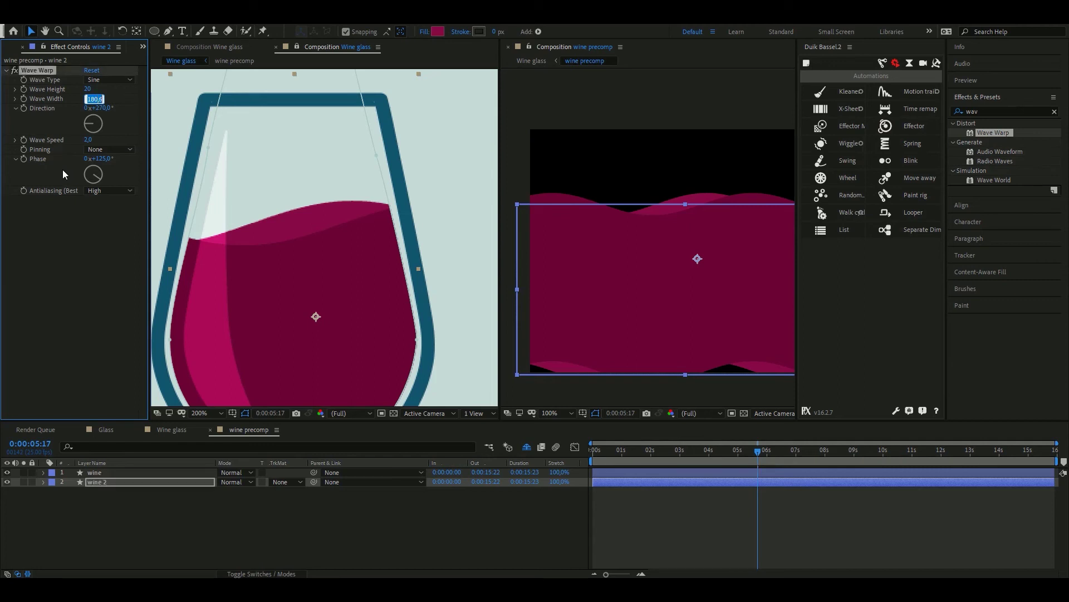
type("183")
key("Return")
left_click_drag(101, 99, 129, 104)
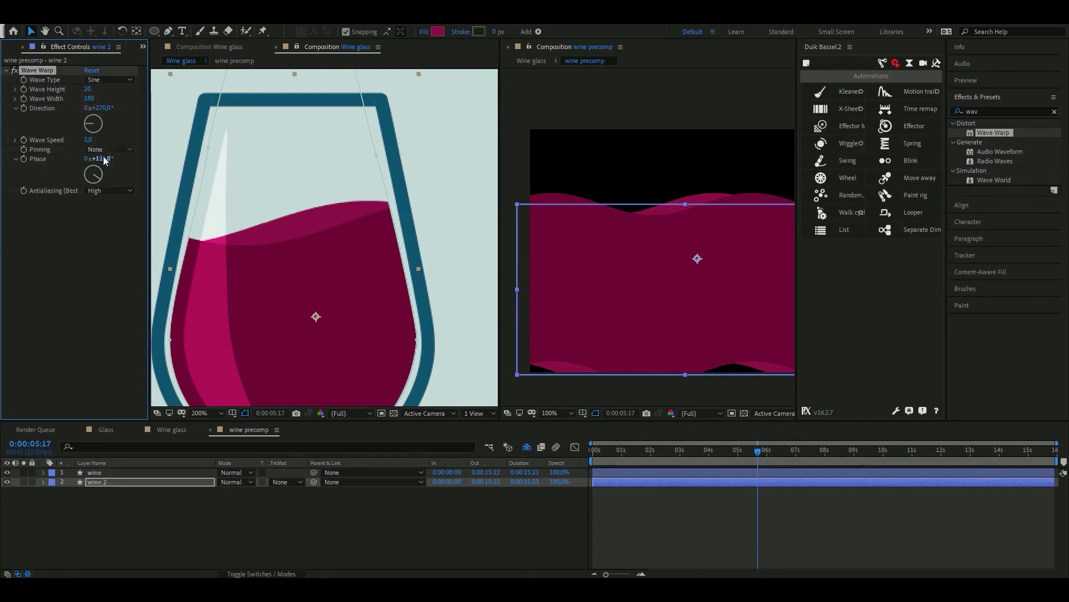
left_click_drag(100, 159, 97, 161)
left_click(149, 535)
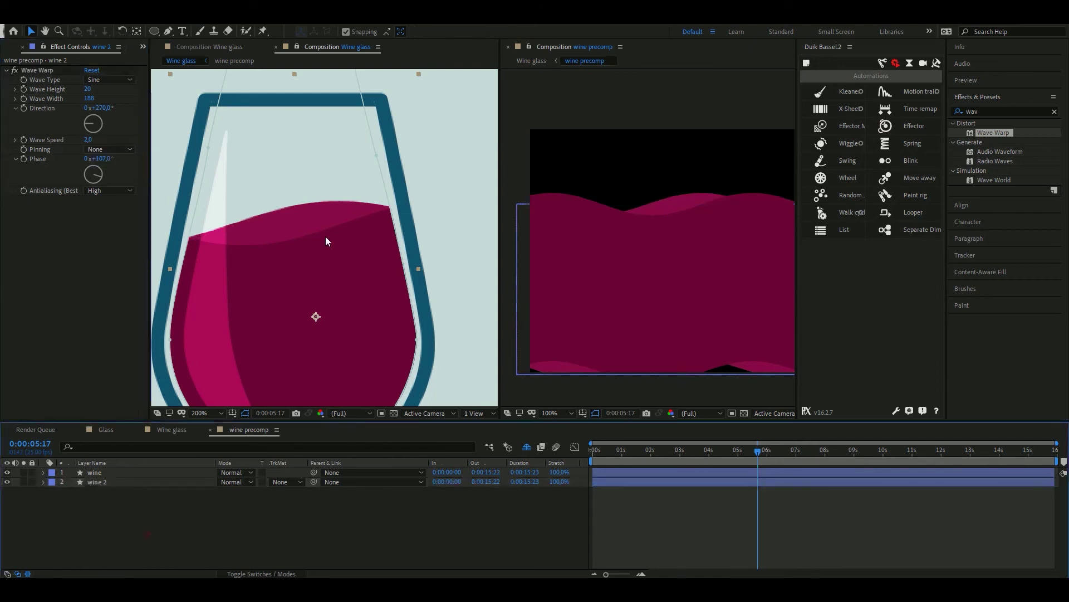
key("comma")
key("comma")
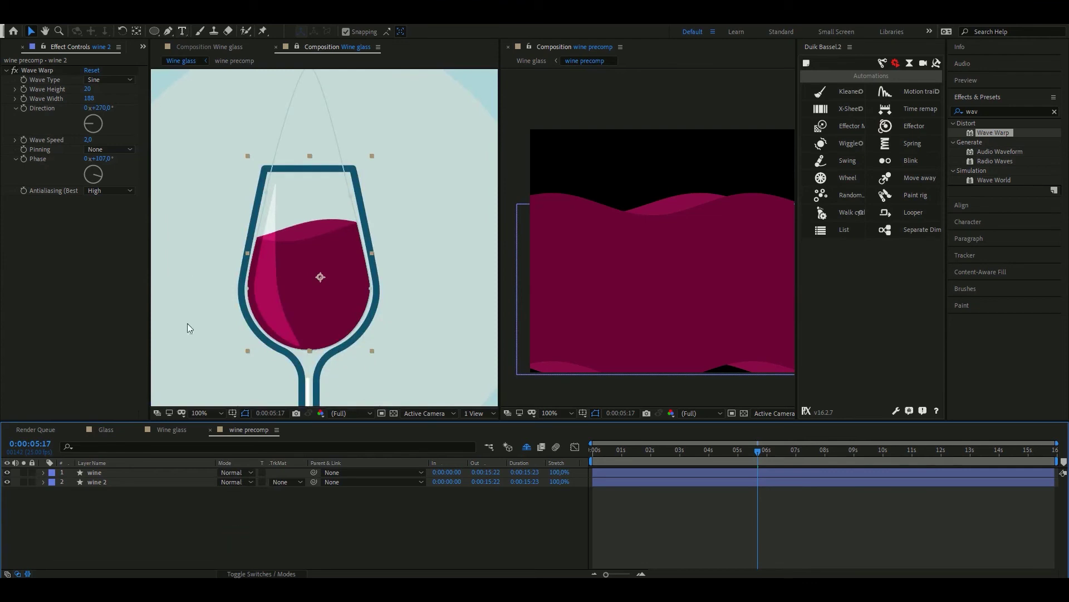
Close the wine precomp viewer, widen the Wine glass viewer, and play a preview
left_click(509, 46)
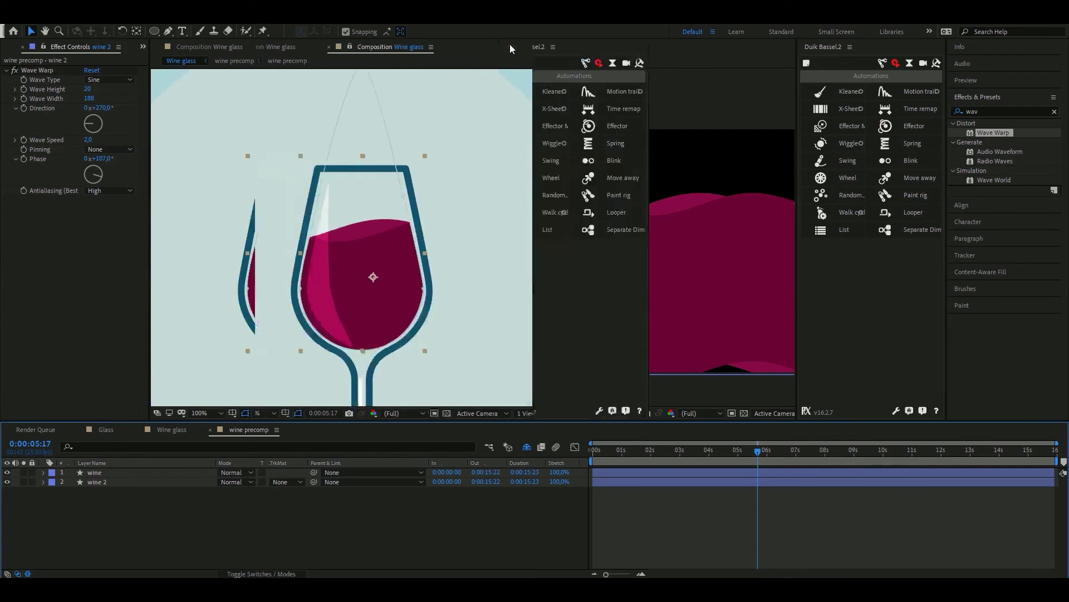
left_click(172, 429)
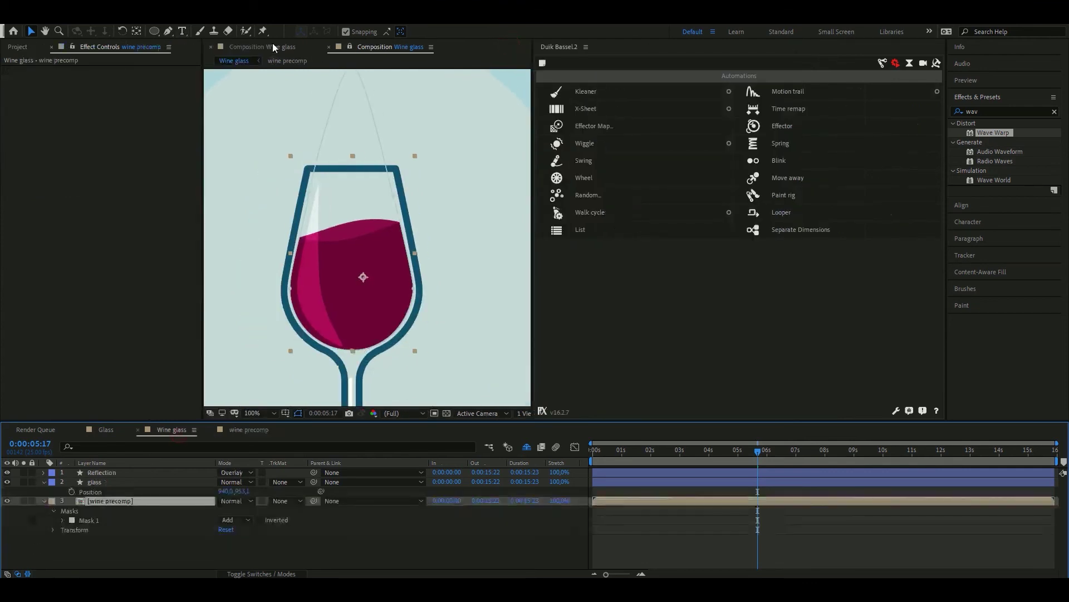
left_click(348, 47)
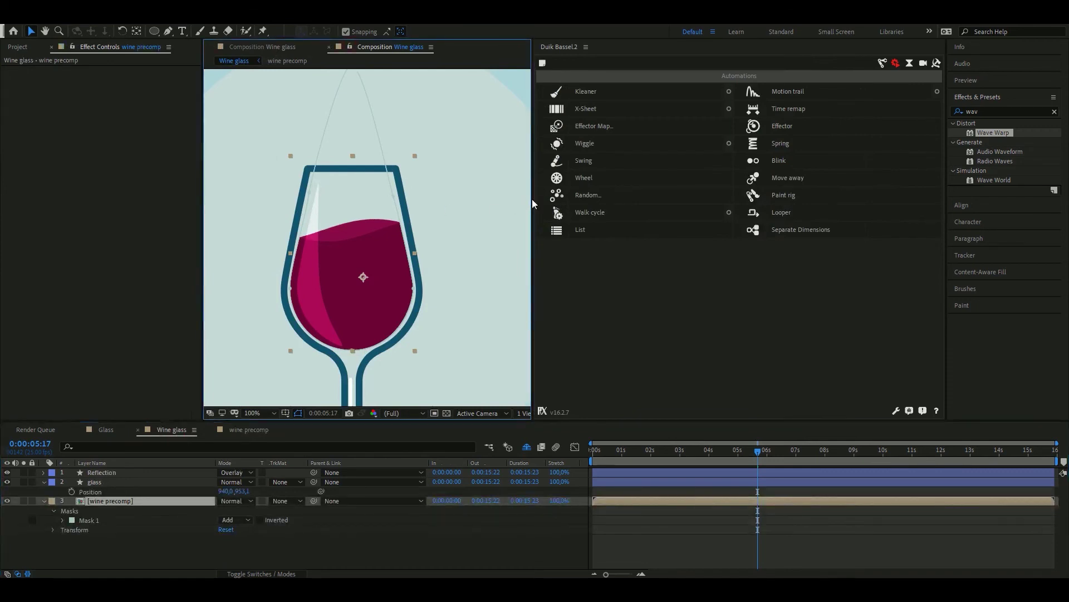
left_click_drag(532, 202, 824, 189)
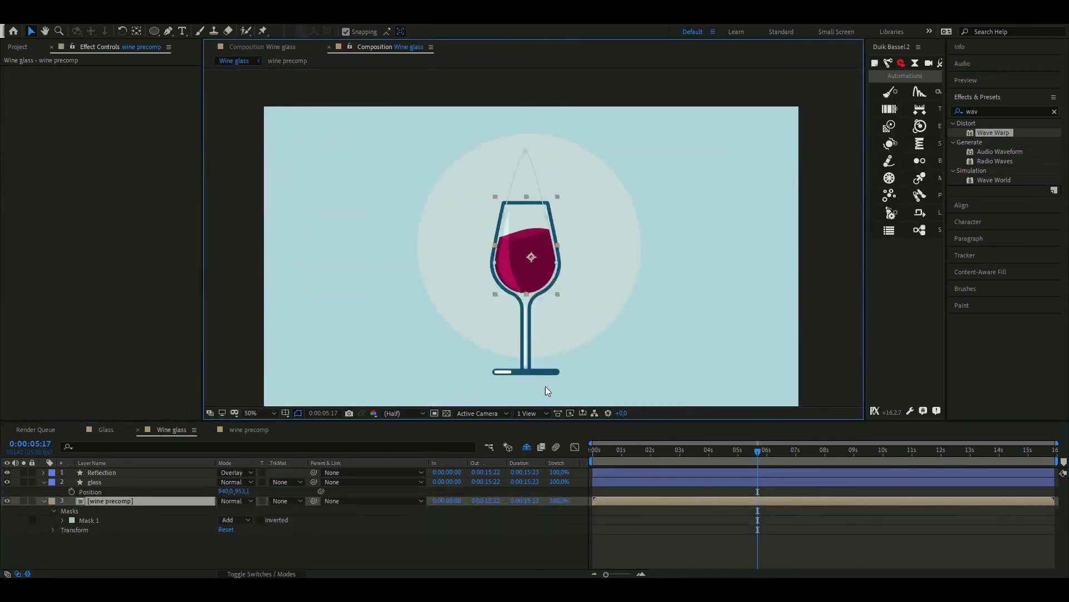
left_click(532, 544)
key("space")
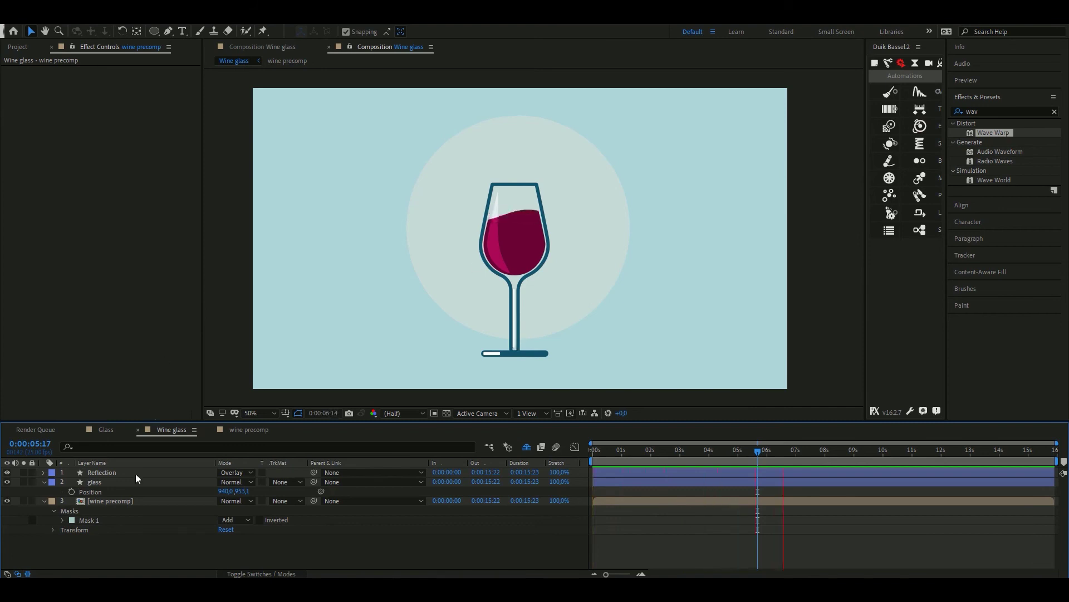
Stop the preview and parent the Reflection and wine precomp layers to the glass layer
left_click(129, 492)
left_click(118, 472)
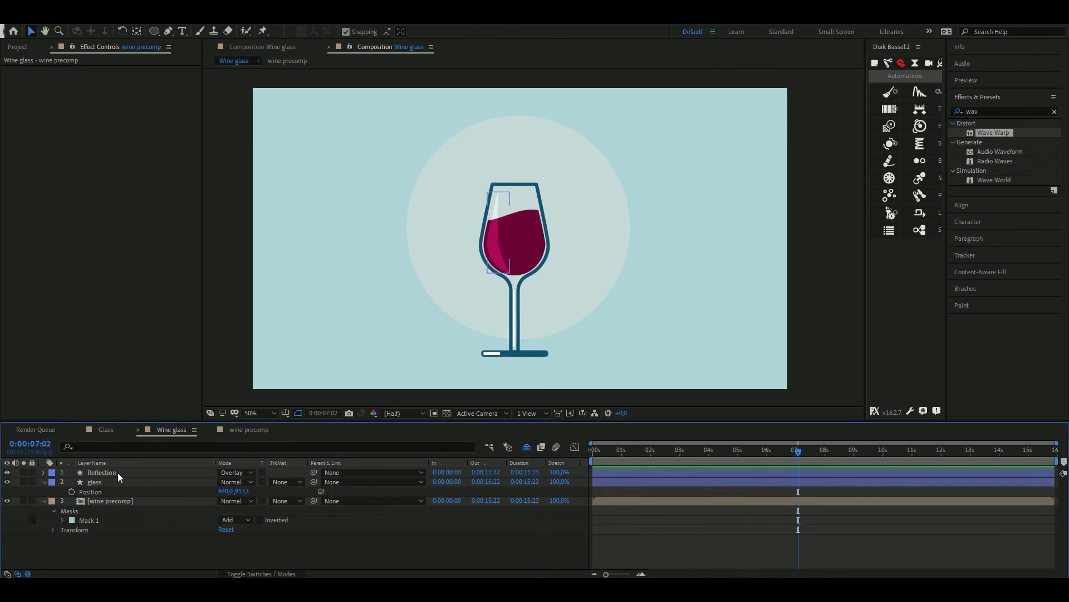
left_click(114, 471)
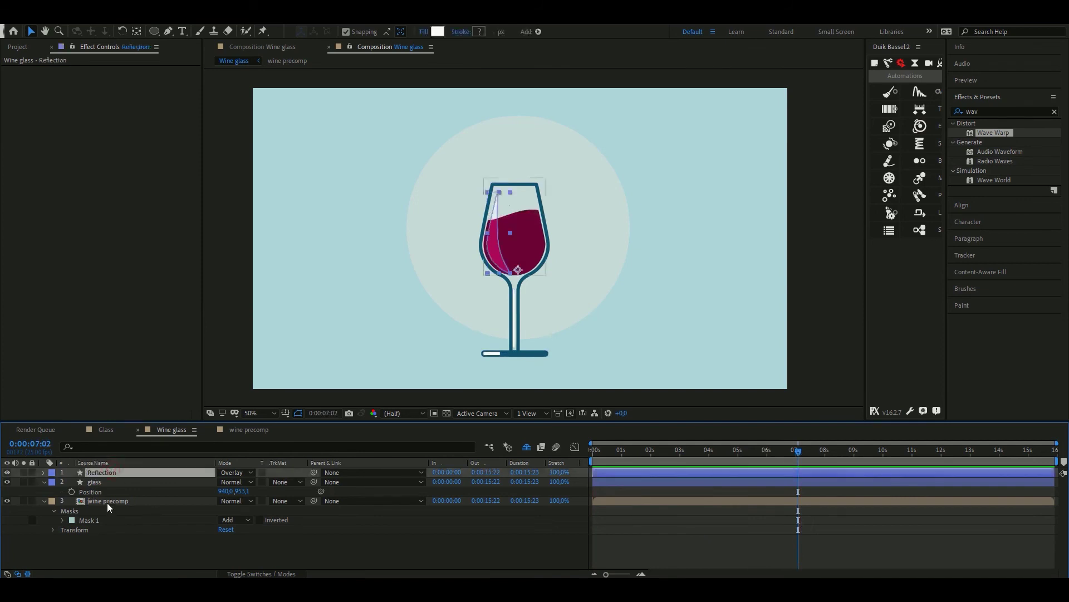
left_click(107, 501, "ctrl")
left_click_drag(315, 501, 108, 481)
left_click(108, 482)
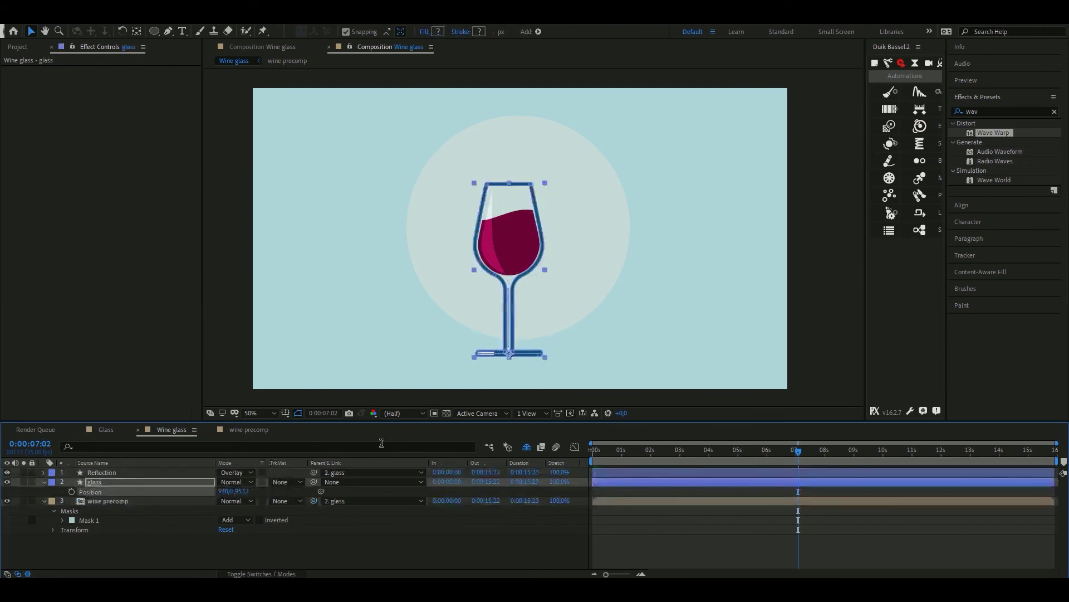
Nudge the glass layer right, return to frame 0, and widen the Duik panel
key("shift+Right")
key("shift+Right")
left_click(276, 539)
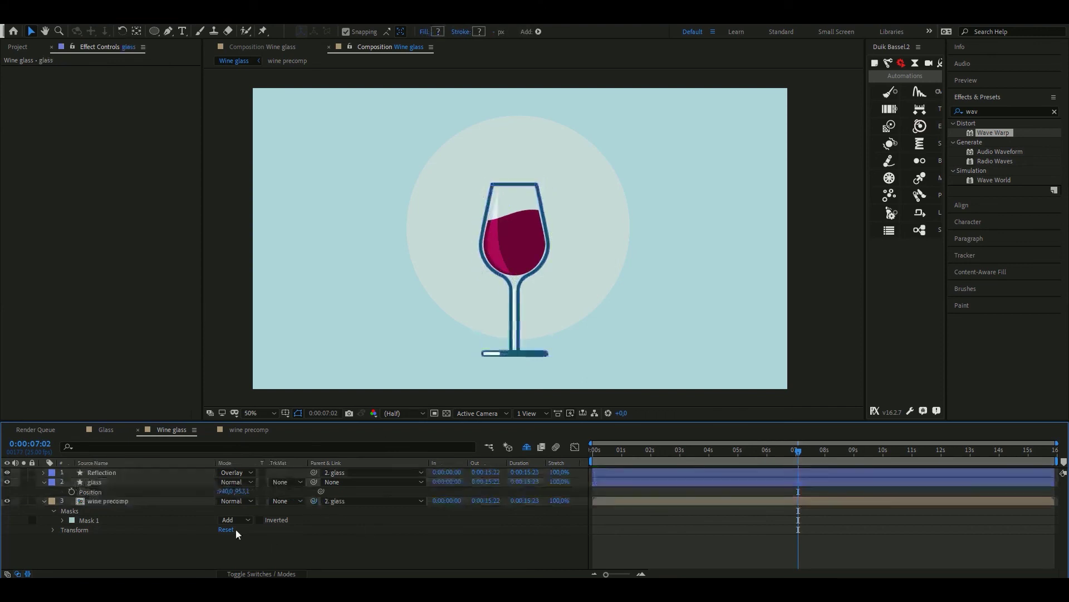
left_click(95, 484)
left_click(591, 450)
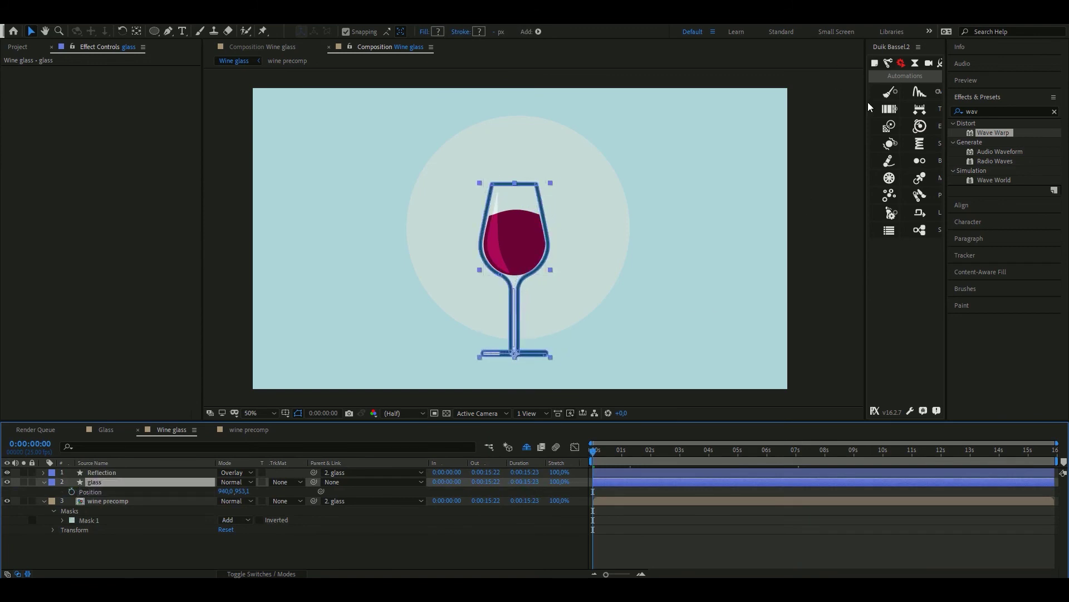
left_click_drag(867, 101, 785, 109)
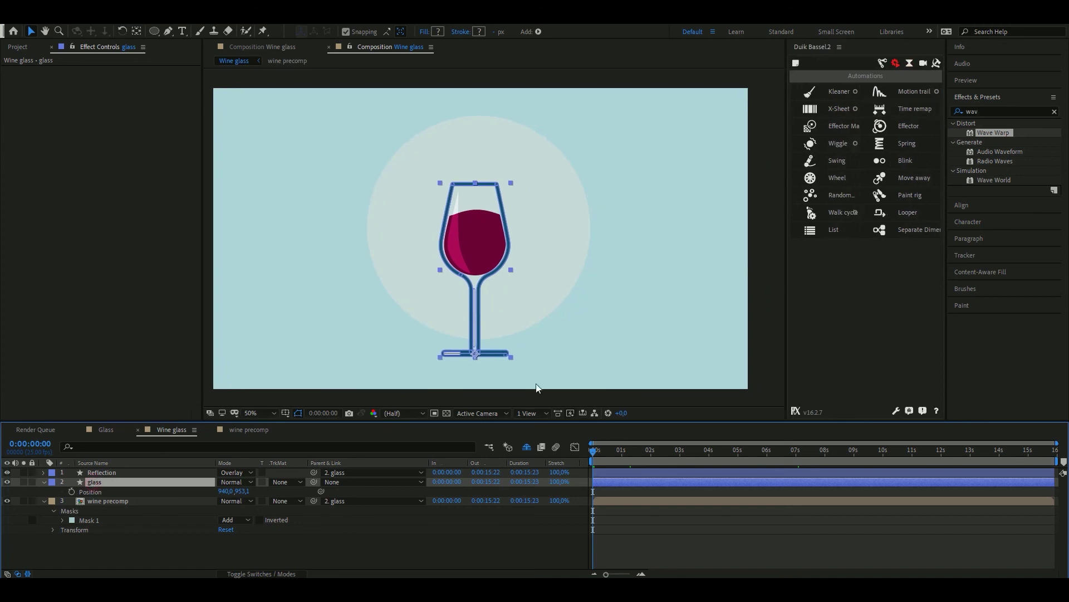
left_click(310, 560)
left_click(165, 482)
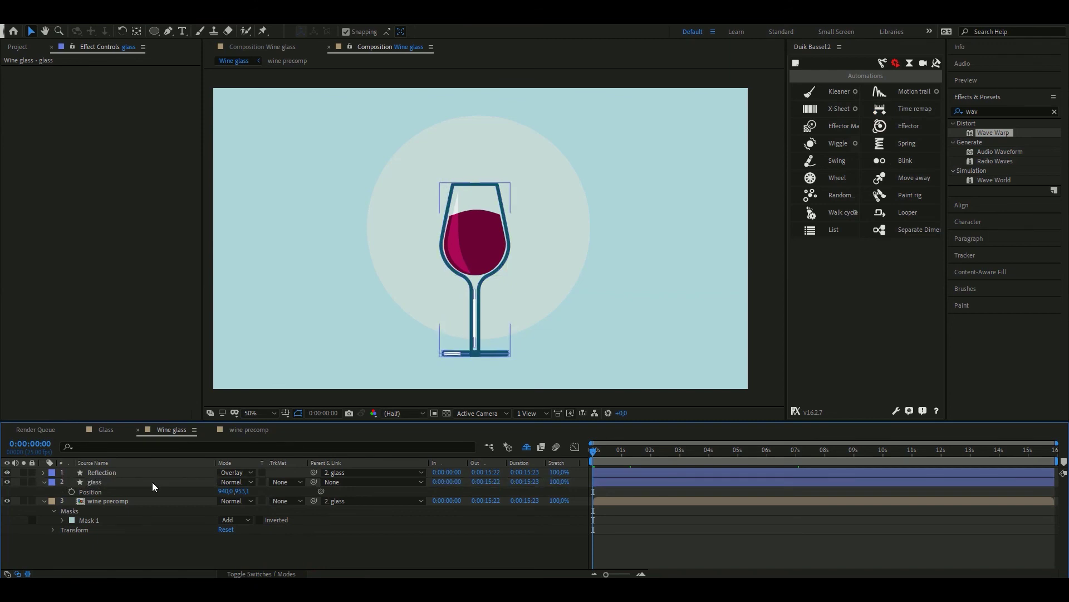
left_click(152, 482)
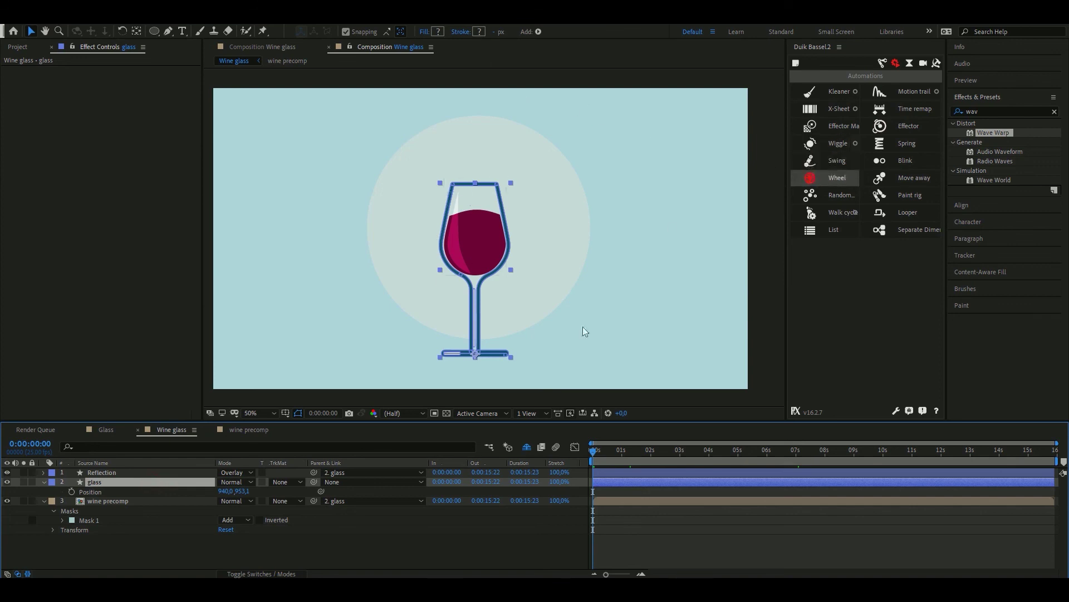
Separate the glass Position into X Position (940) and Y Position (953.1), then select X Position
right_click(93, 494)
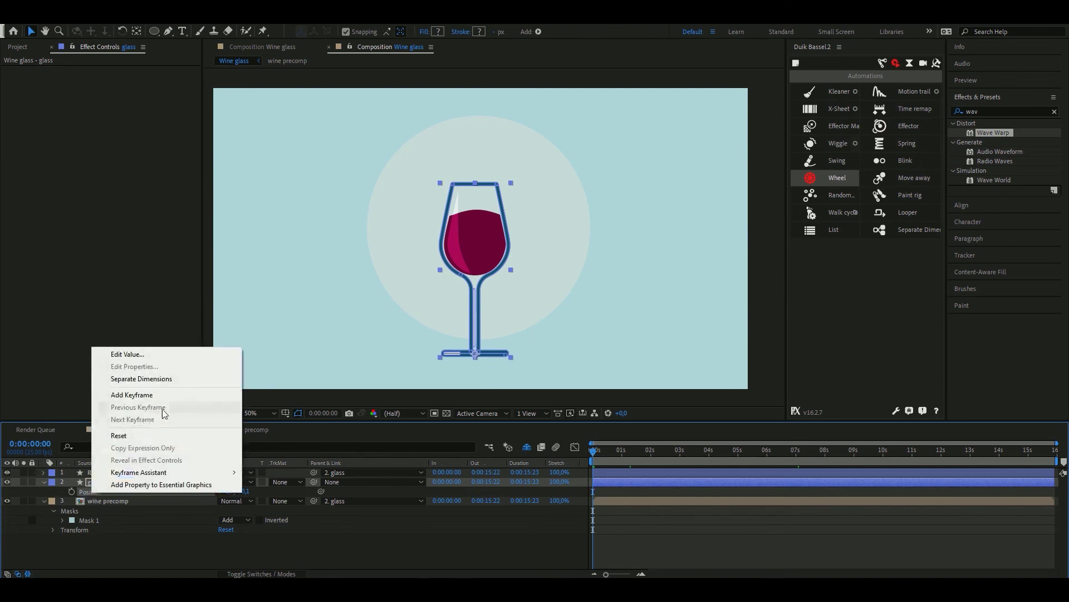
left_click(160, 377)
left_click(108, 556)
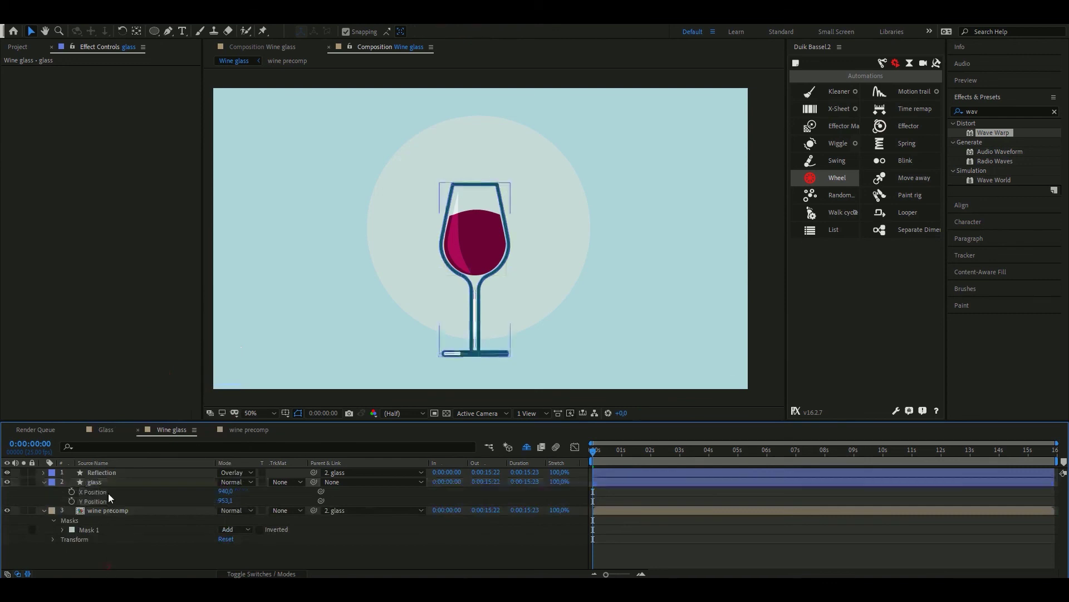
left_click(108, 493)
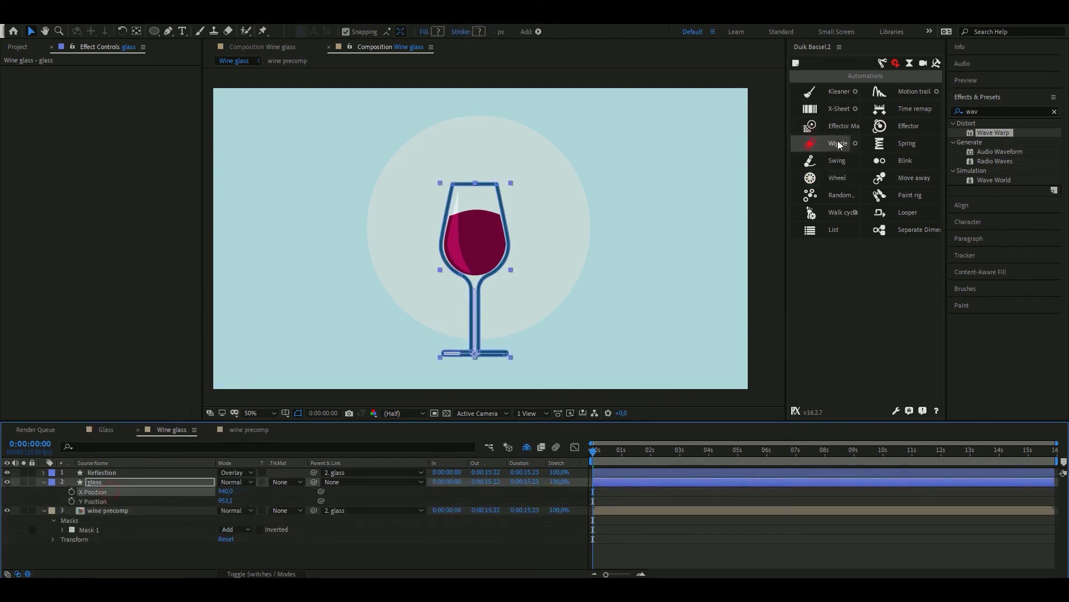
Add a Duik Swing to the glass X Position with Amplitude 15 and Frequency 2
left_click(836, 161)
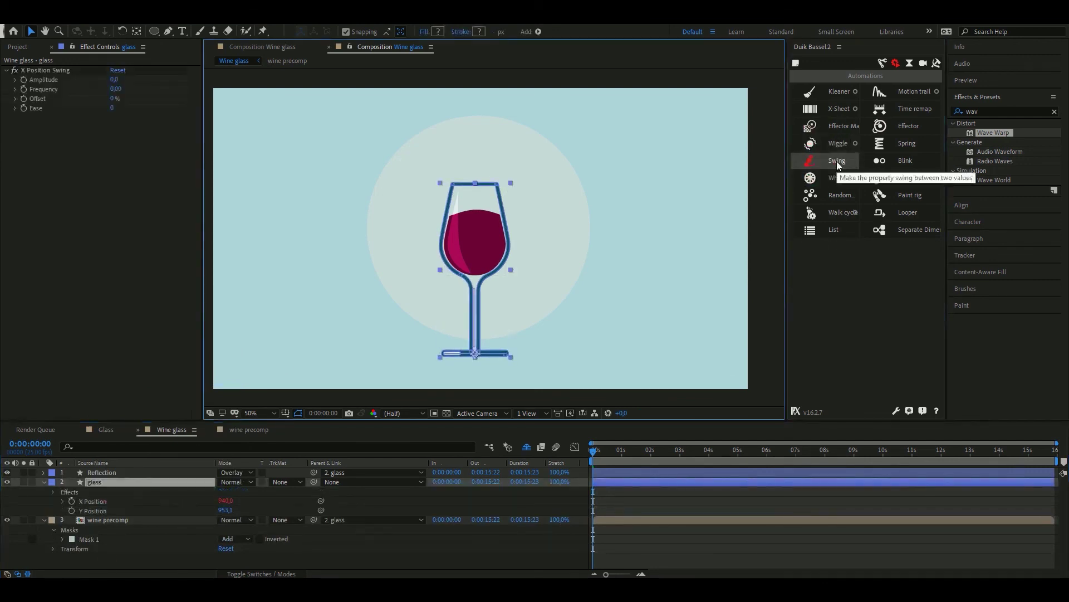
left_click(114, 80)
key("Return")
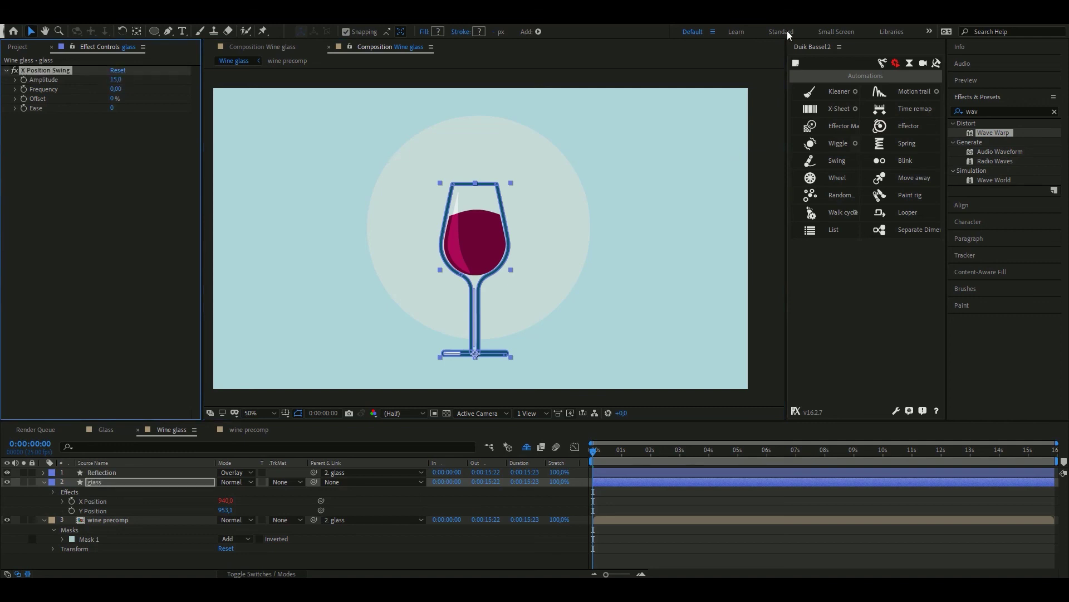
left_click(112, 90)
type("2")
key("Return")
Preview the swinging glass animation
left_click(619, 453)
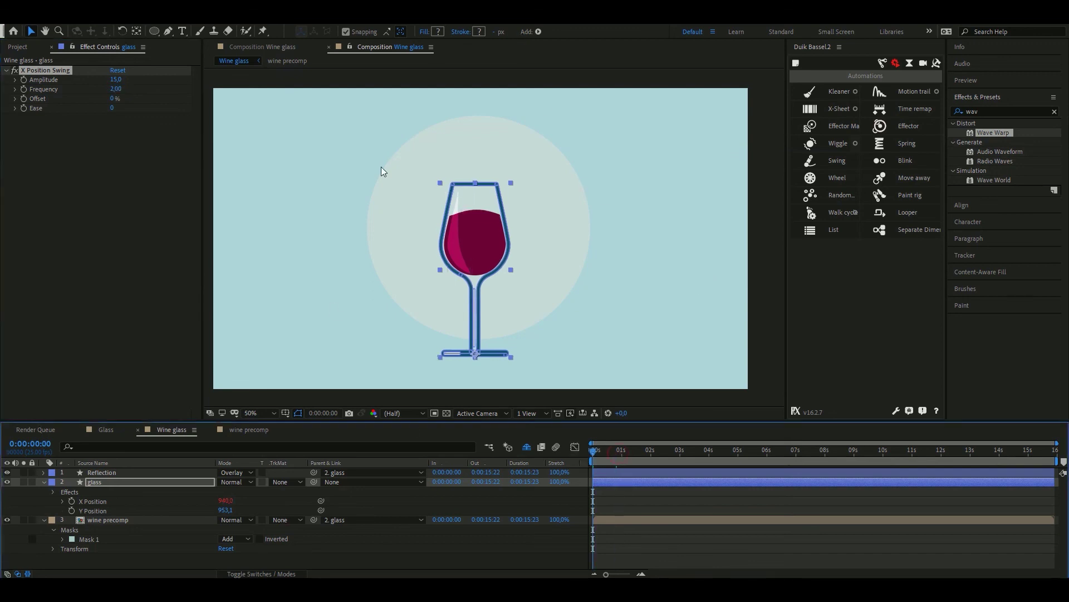
left_click(502, 546)
key("space")
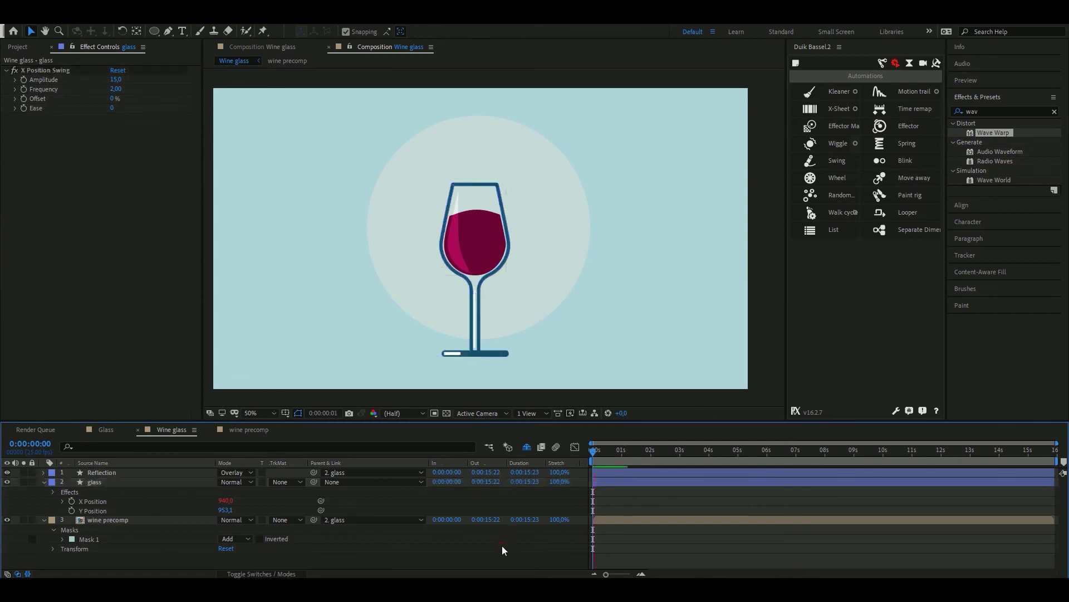